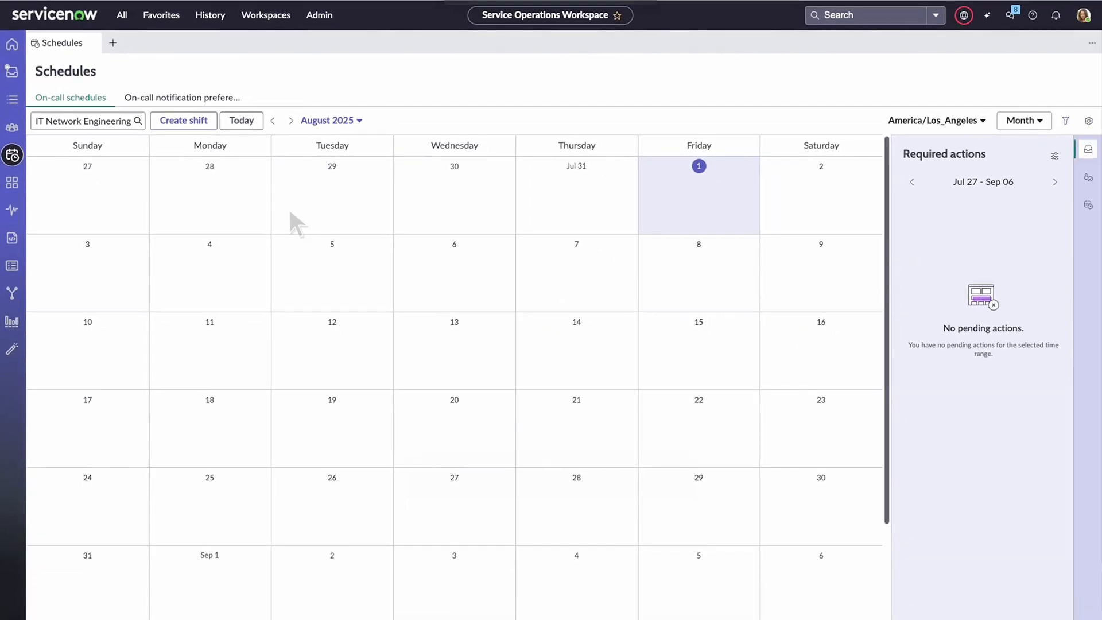
# - Start a new shift for the IT Network Engineering team and name it "IT Network On-call"
pyautogui.click(196, 123)
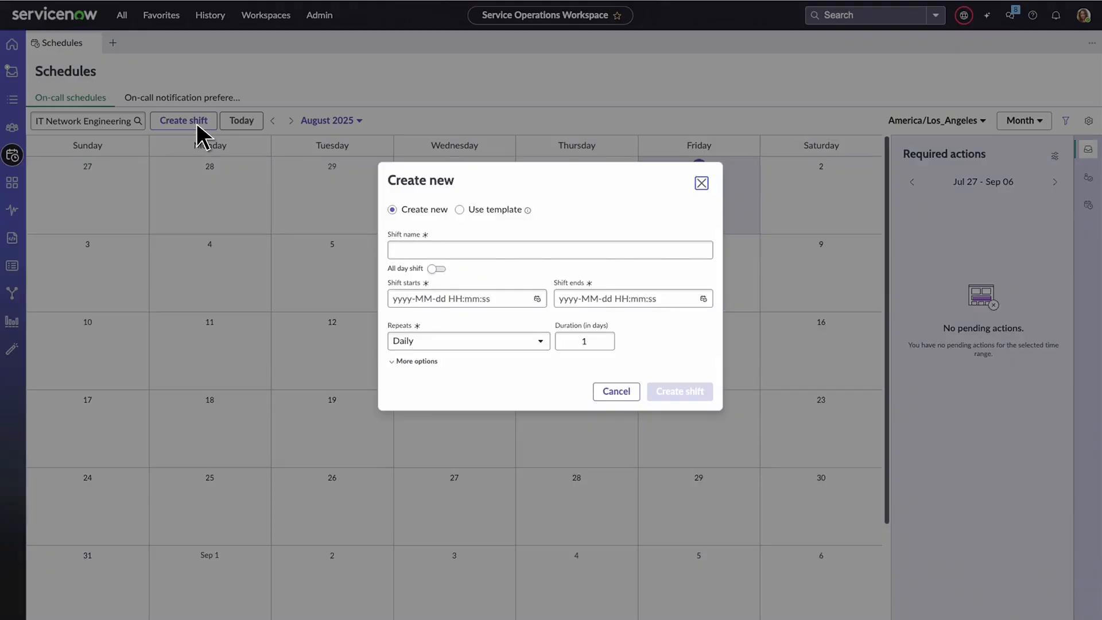
pyautogui.click(457, 256)
pyautogui.write('IT Network On-call')
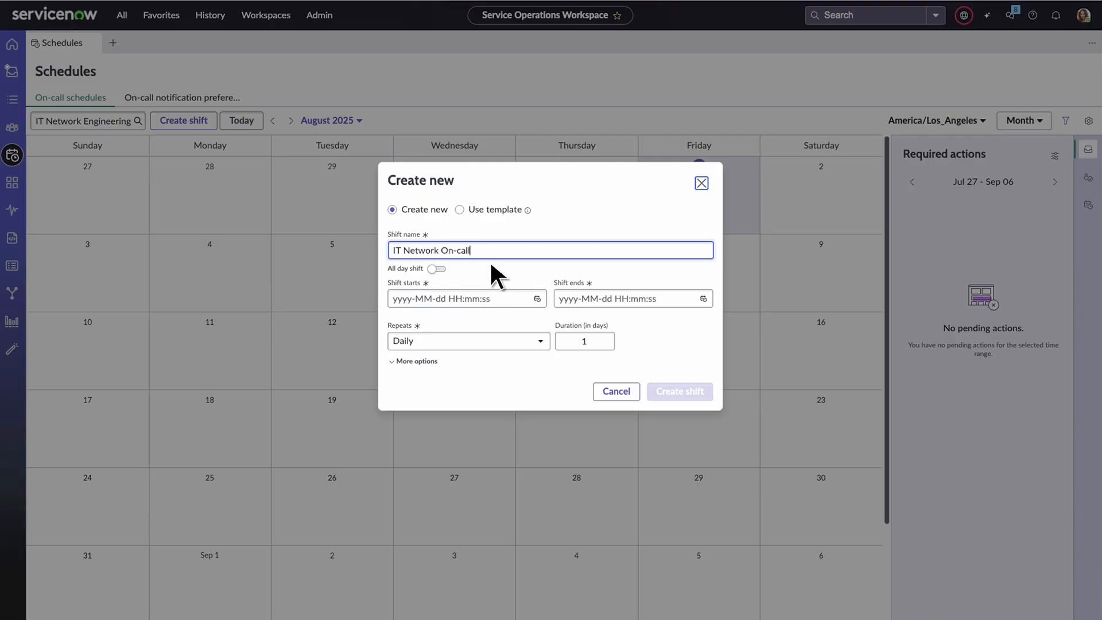
pyautogui.click(534, 296)
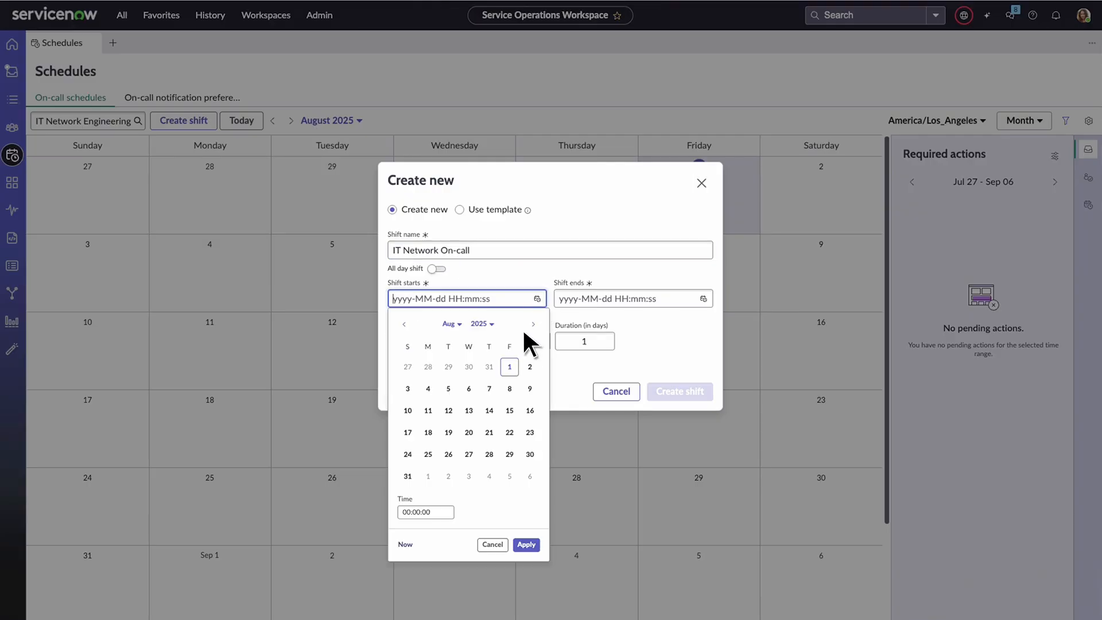
pyautogui.click(510, 368)
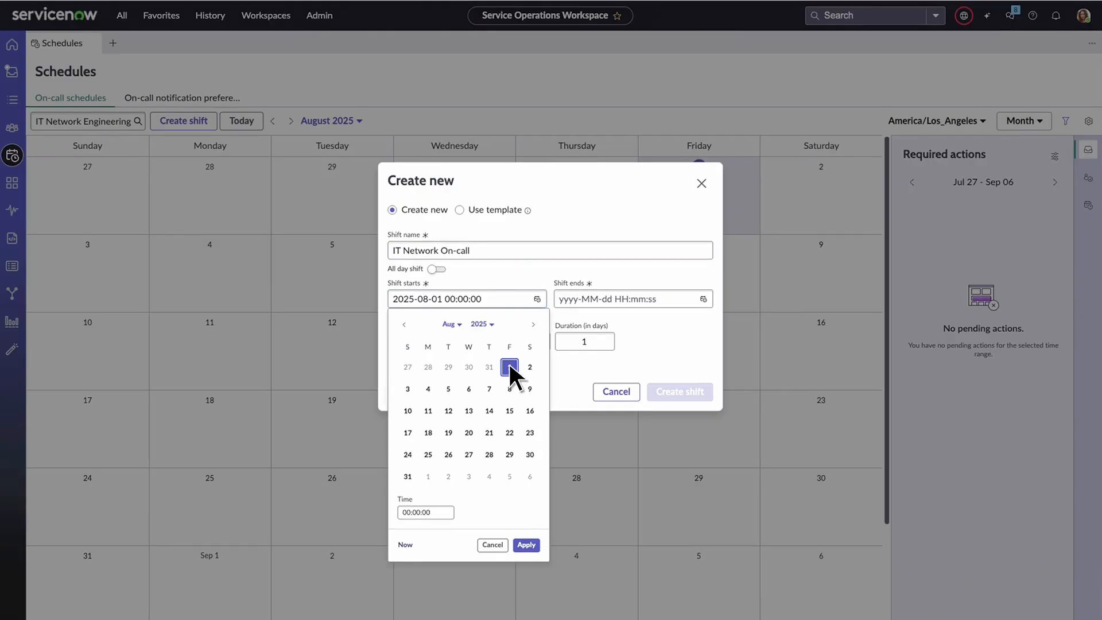
pyautogui.click(526, 545)
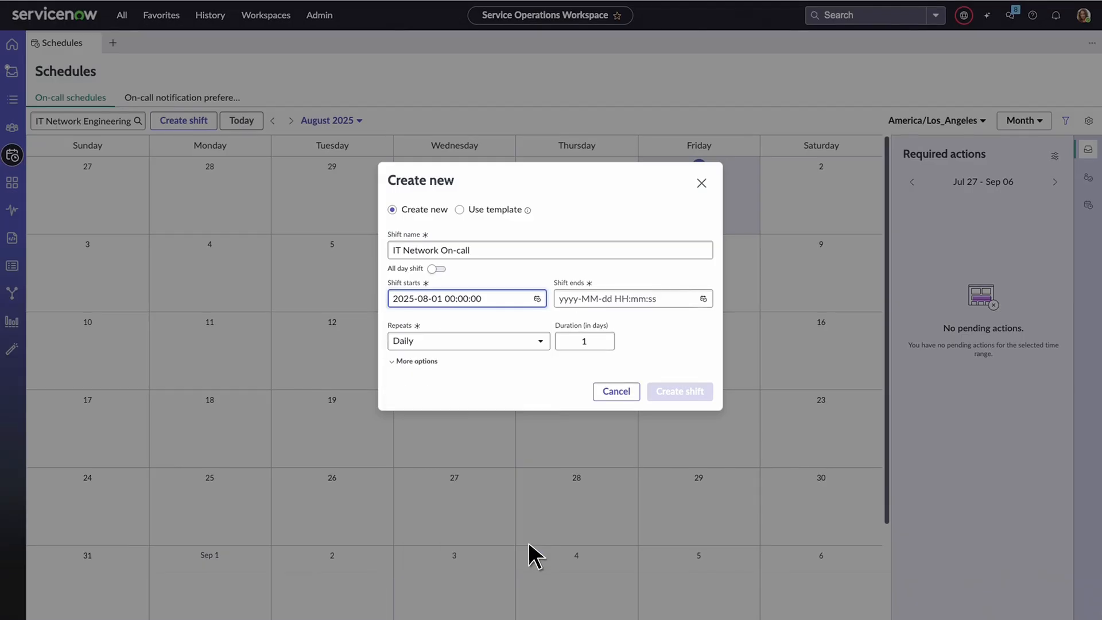
pyautogui.click(704, 298)
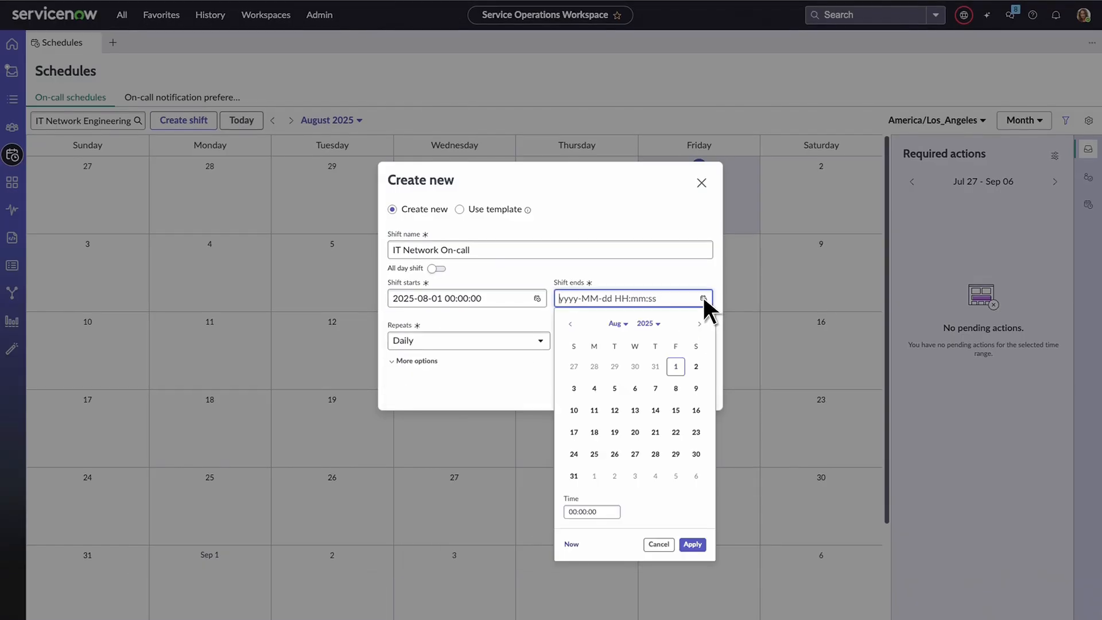
pyautogui.click(578, 478)
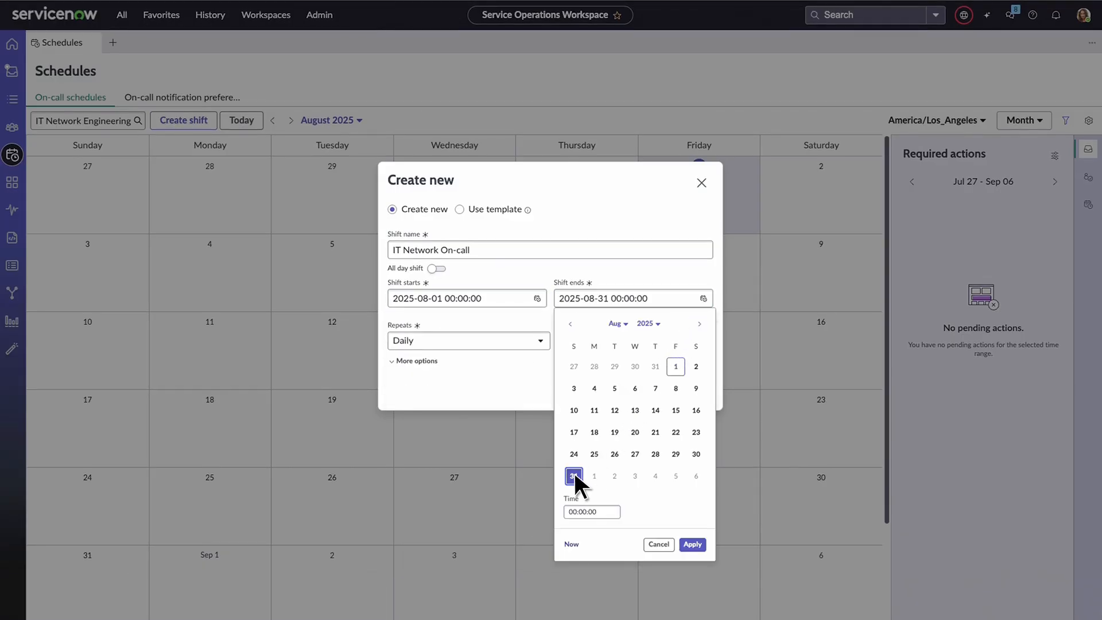
pyautogui.click(693, 544)
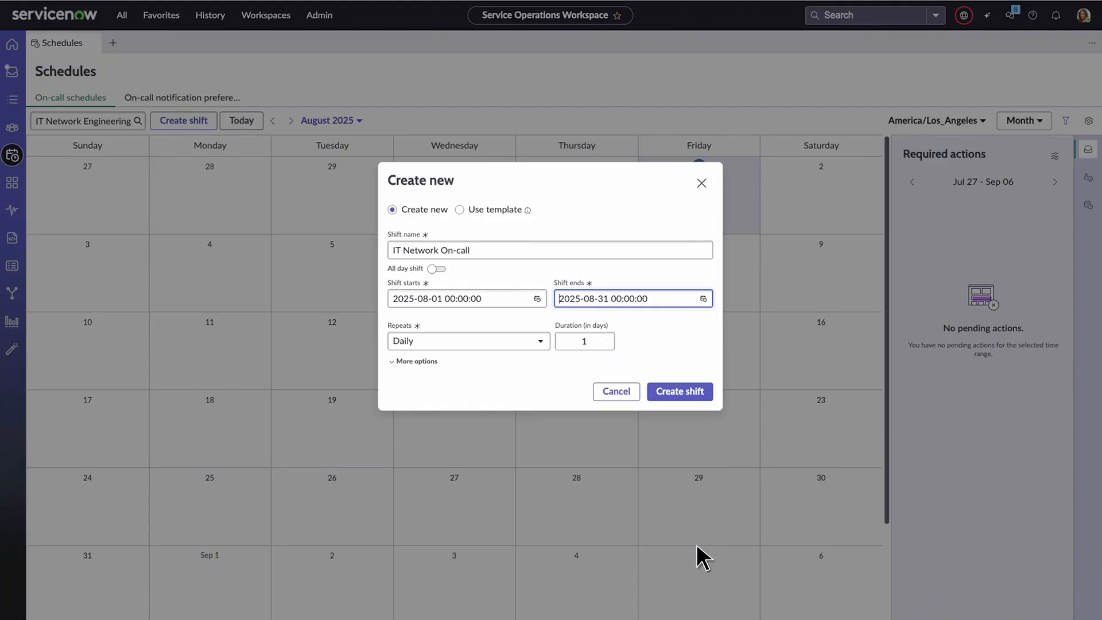
# - Set the shift's repetition to Never_Repeat and create the shift
pyautogui.click(542, 340)
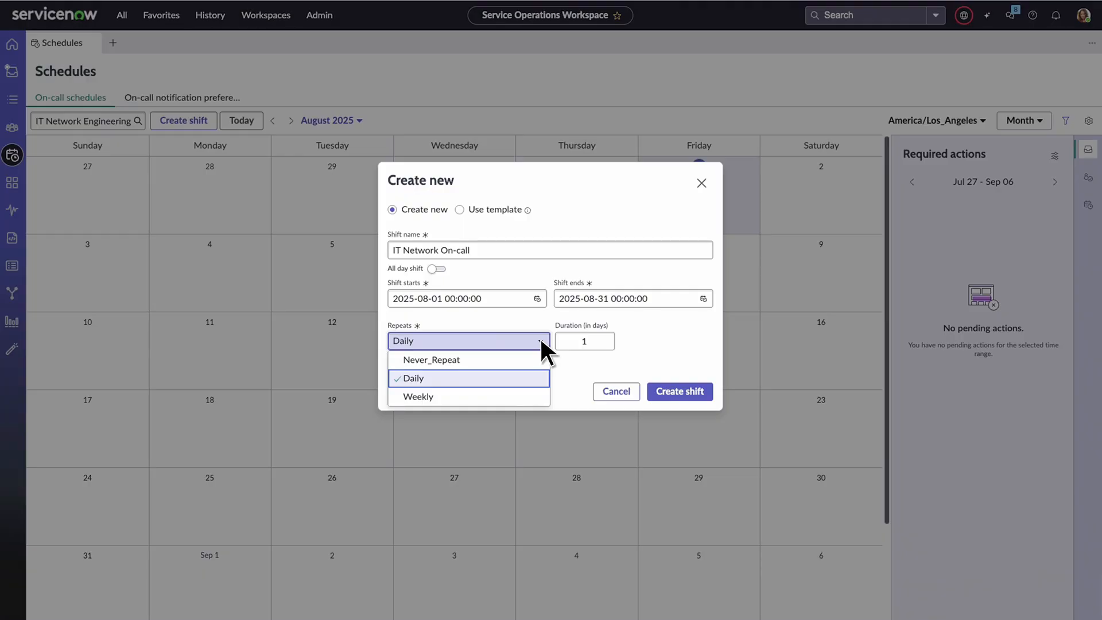
pyautogui.click(519, 360)
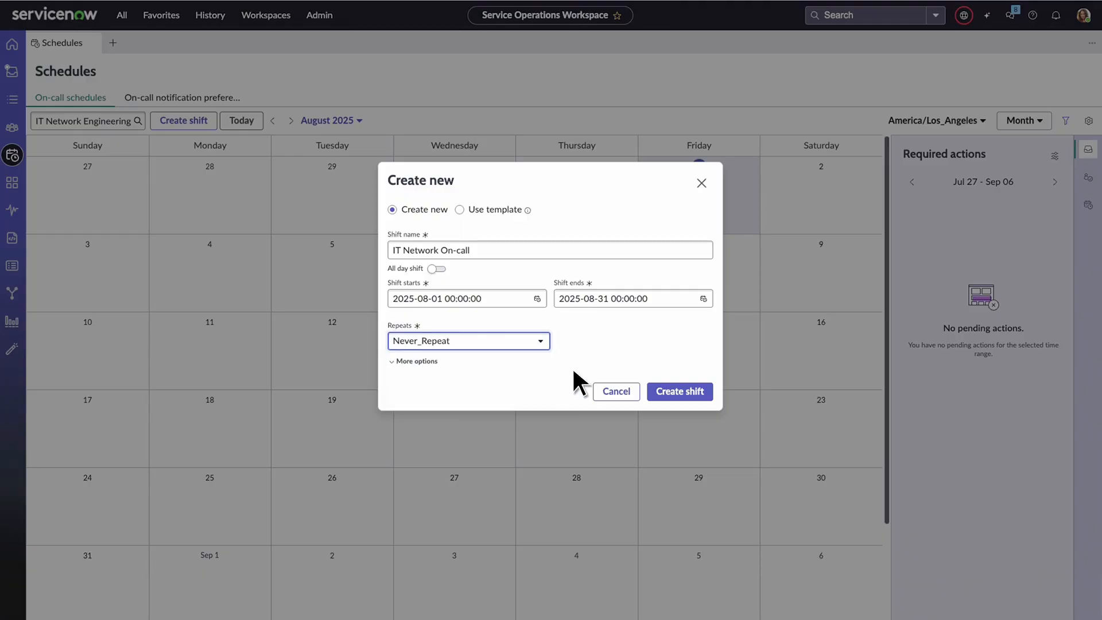
pyautogui.click(698, 396)
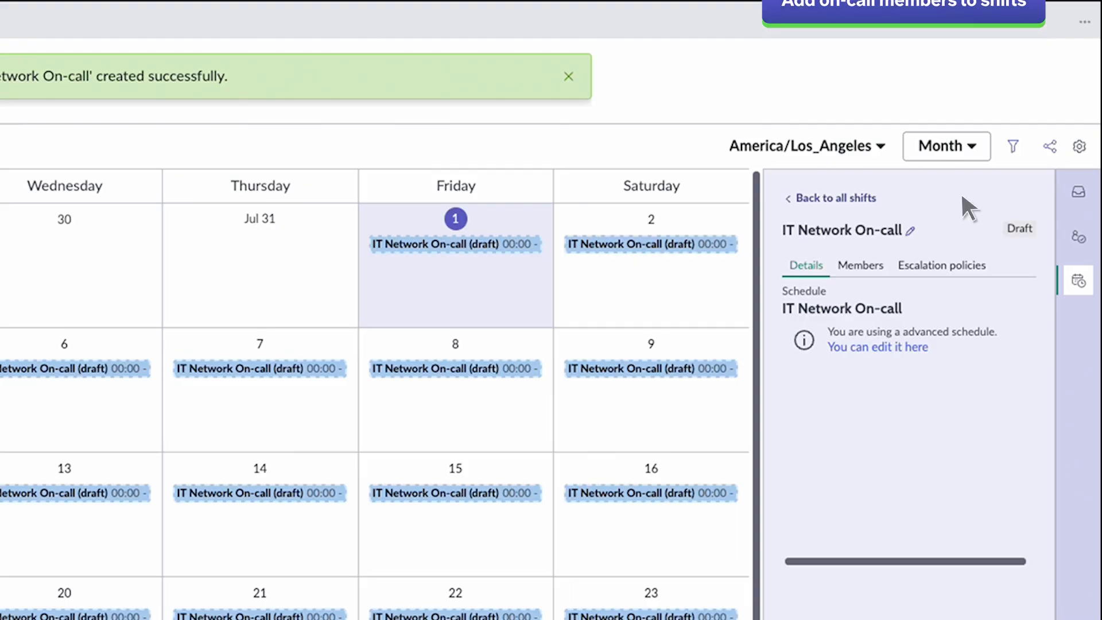
# - Add a new member rotation to the shift's Primary responder level, running until 2025-08-31
pyautogui.click(872, 267)
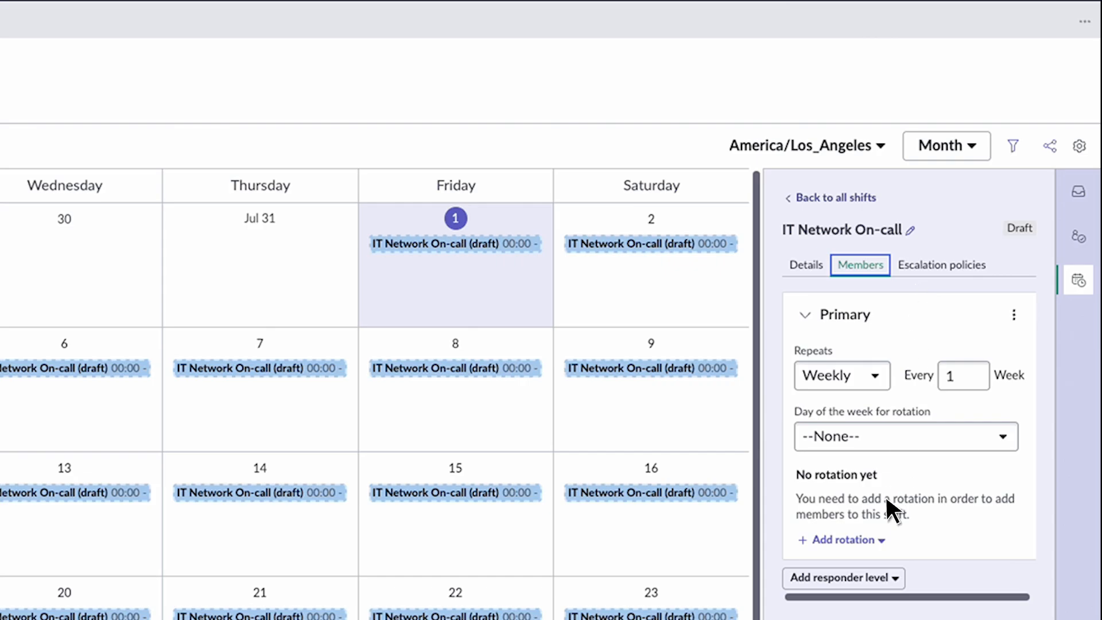
pyautogui.click(882, 540)
pyautogui.click(871, 559)
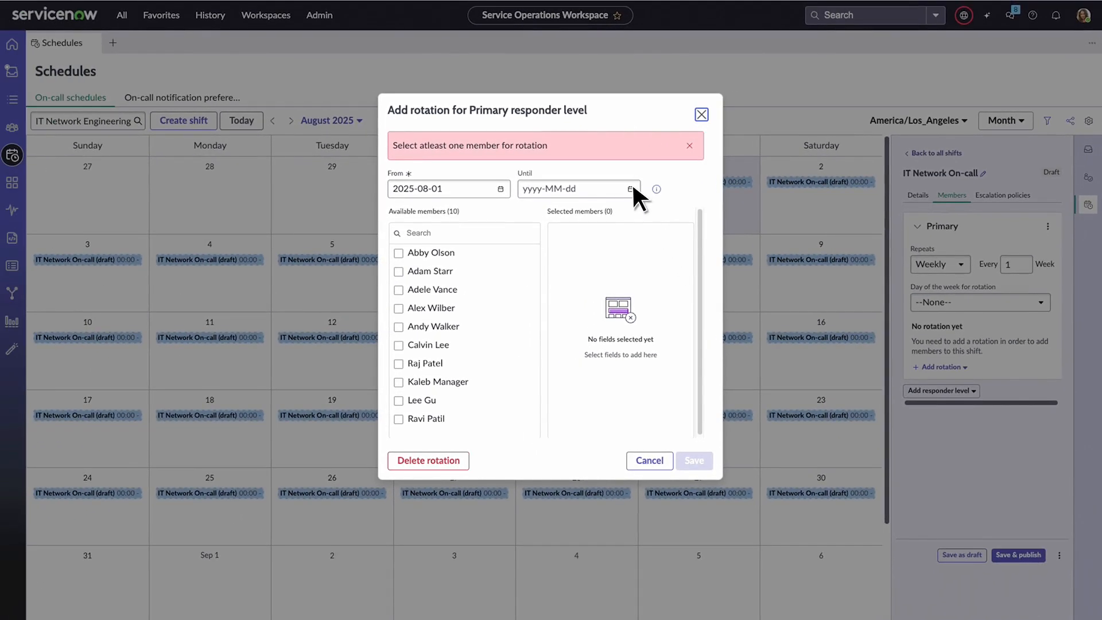
pyautogui.click(630, 189)
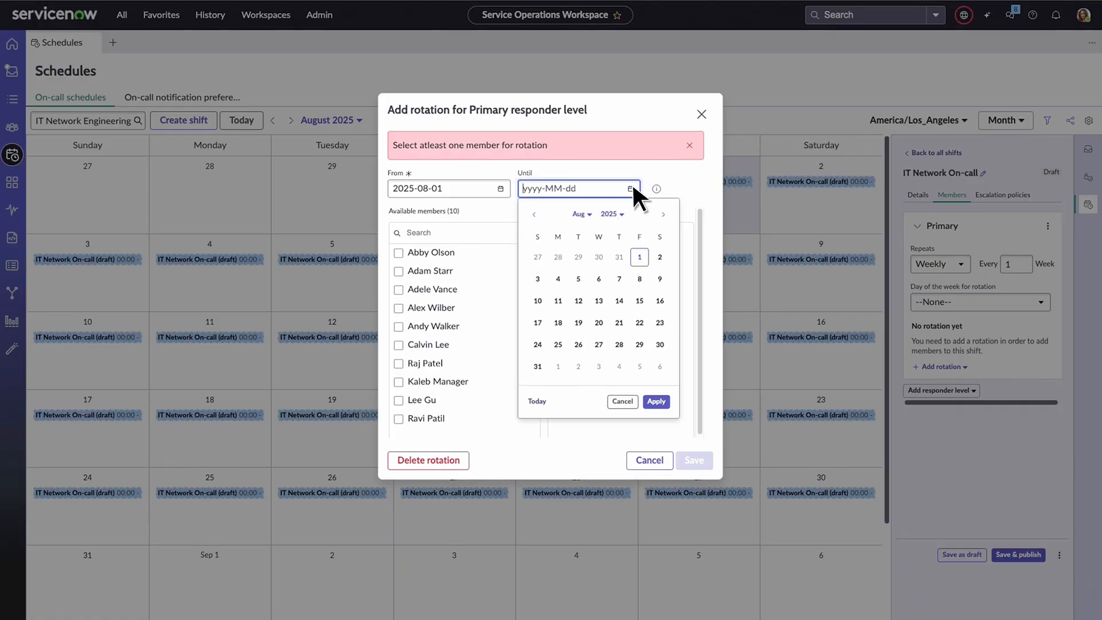
pyautogui.click(537, 367)
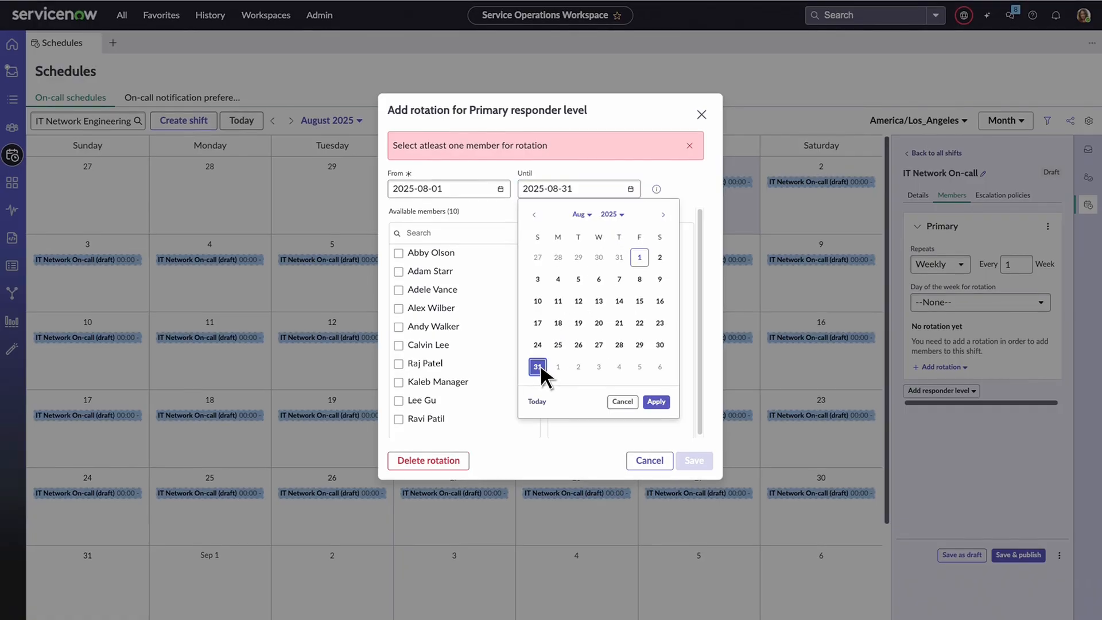
pyautogui.click(656, 402)
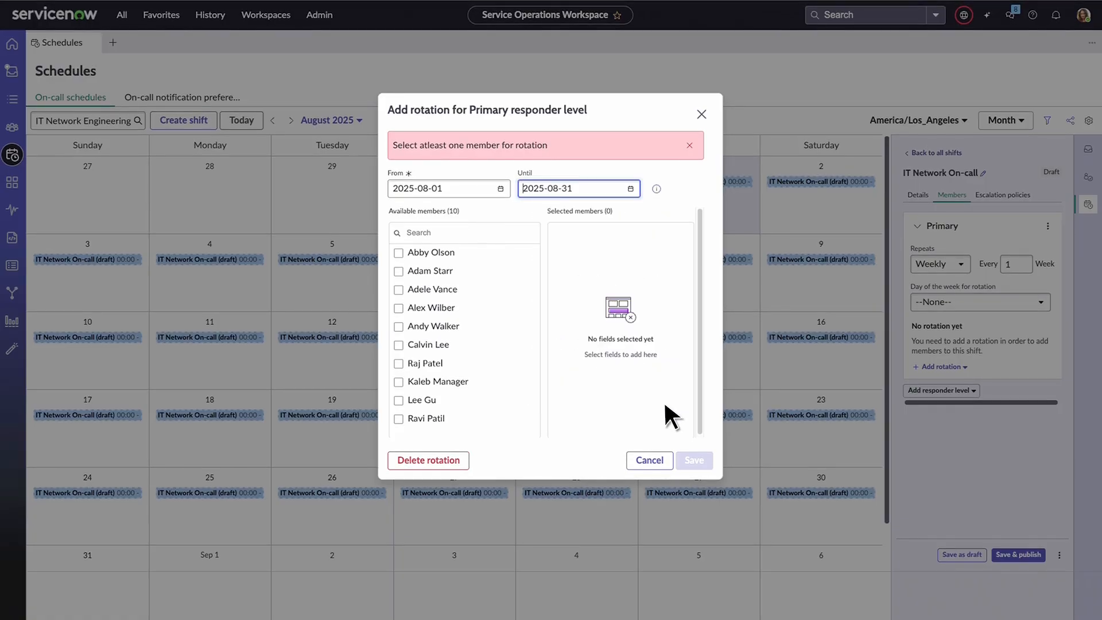
# - Select the first, fourth, sixth and ninth available members for the Primary rotation and save it
pyautogui.click(399, 254)
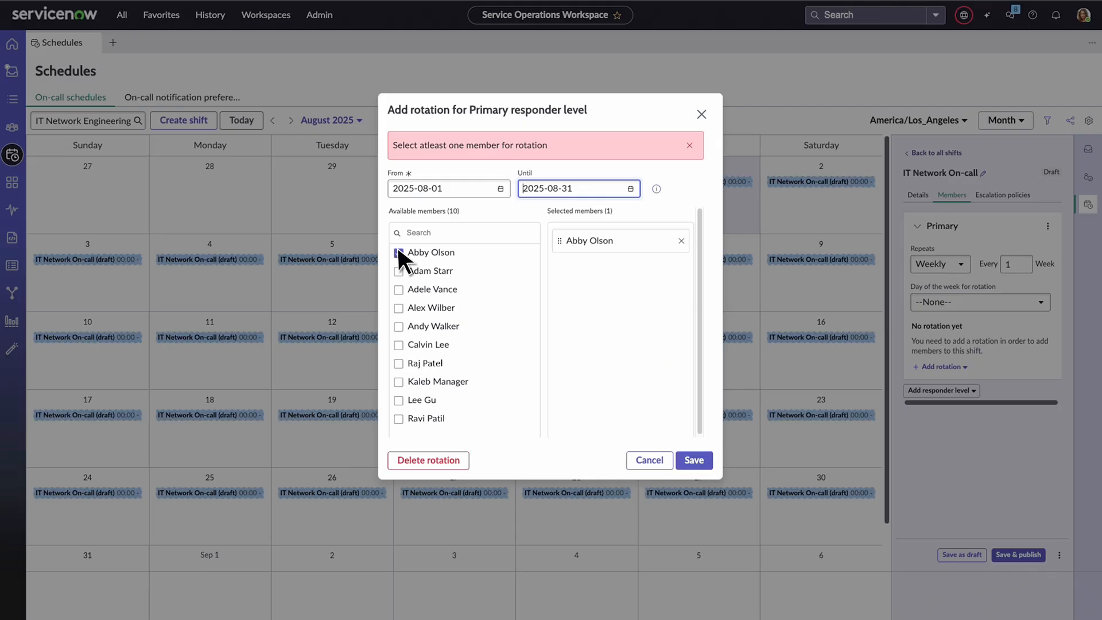
pyautogui.click(399, 308)
pyautogui.click(399, 344)
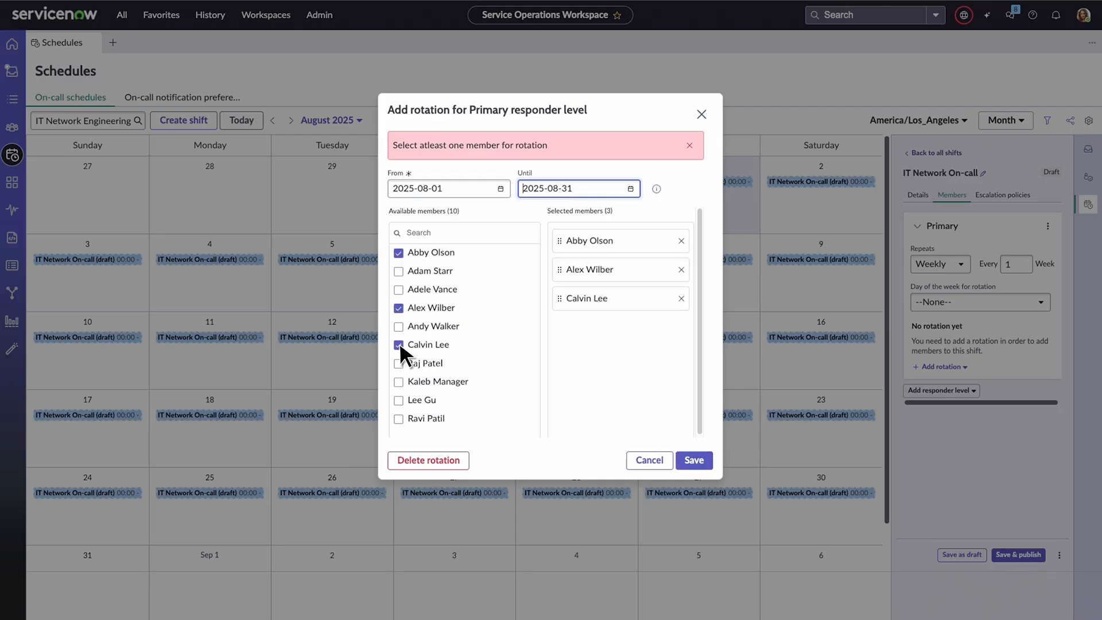
pyautogui.click(399, 400)
pyautogui.click(702, 463)
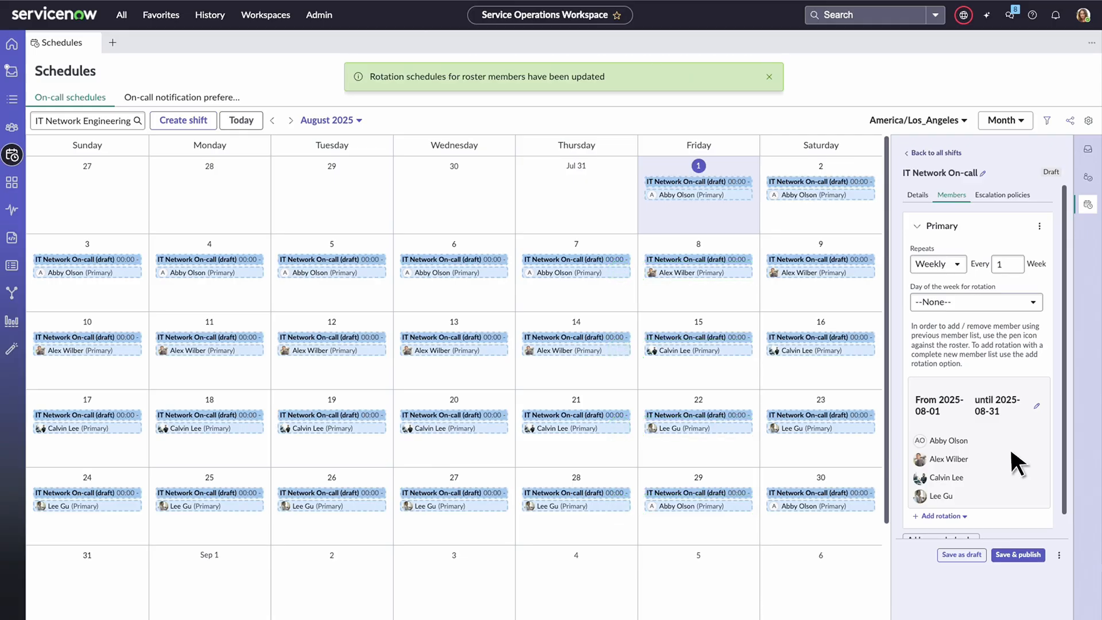
# - Add a Secondary responder level to the shift and start a new rotation for it
pyautogui.scroll(-1, 1065, 516)
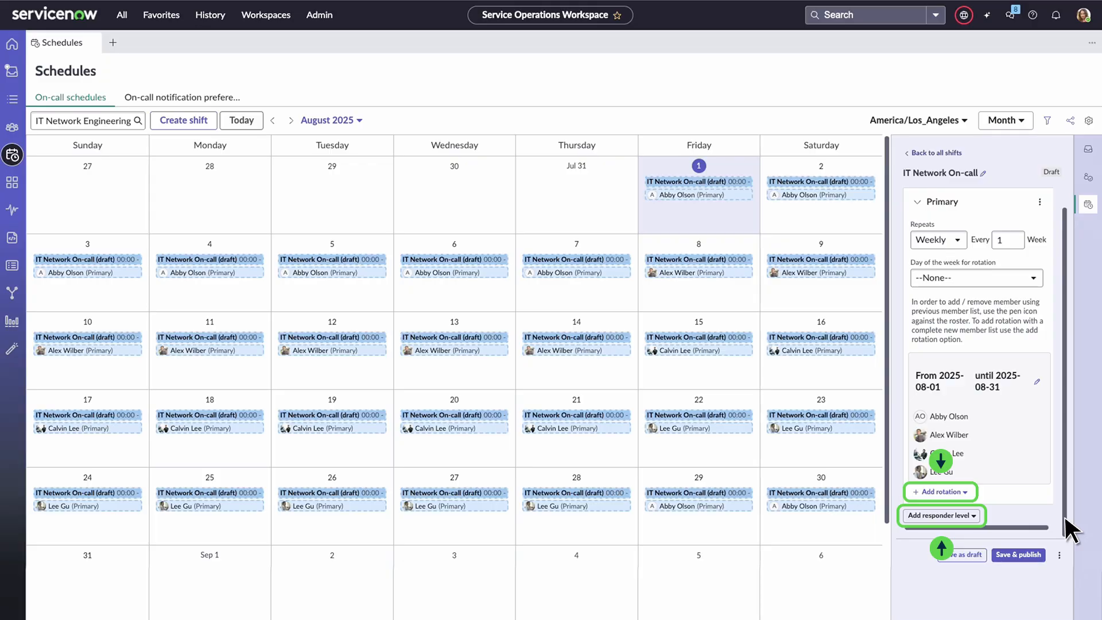
pyautogui.click(973, 515)
pyautogui.click(972, 529)
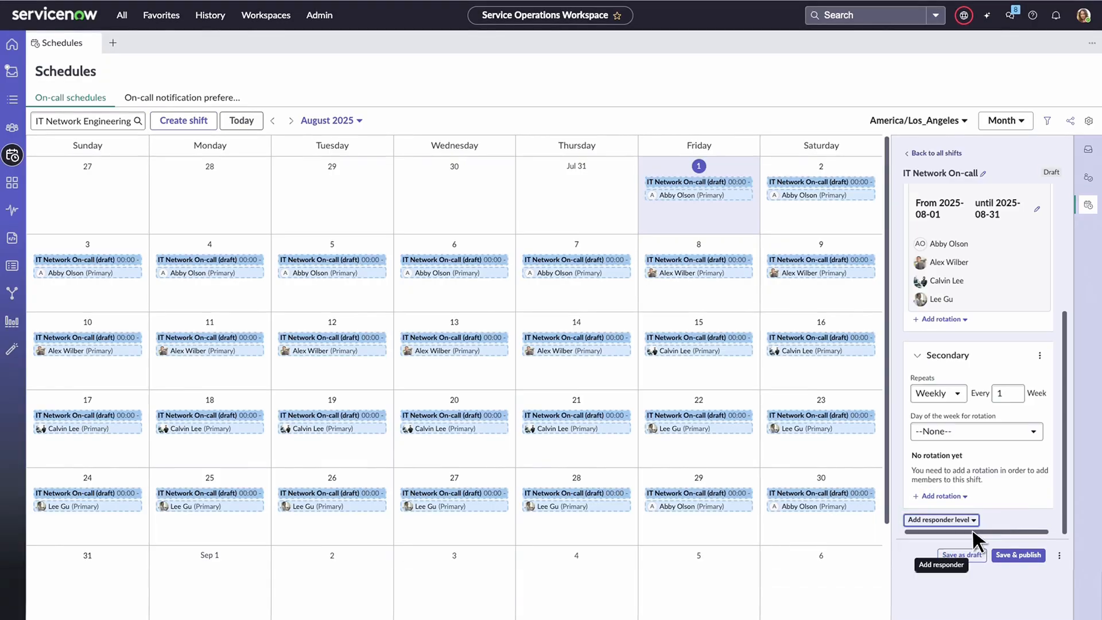
pyautogui.click(965, 493)
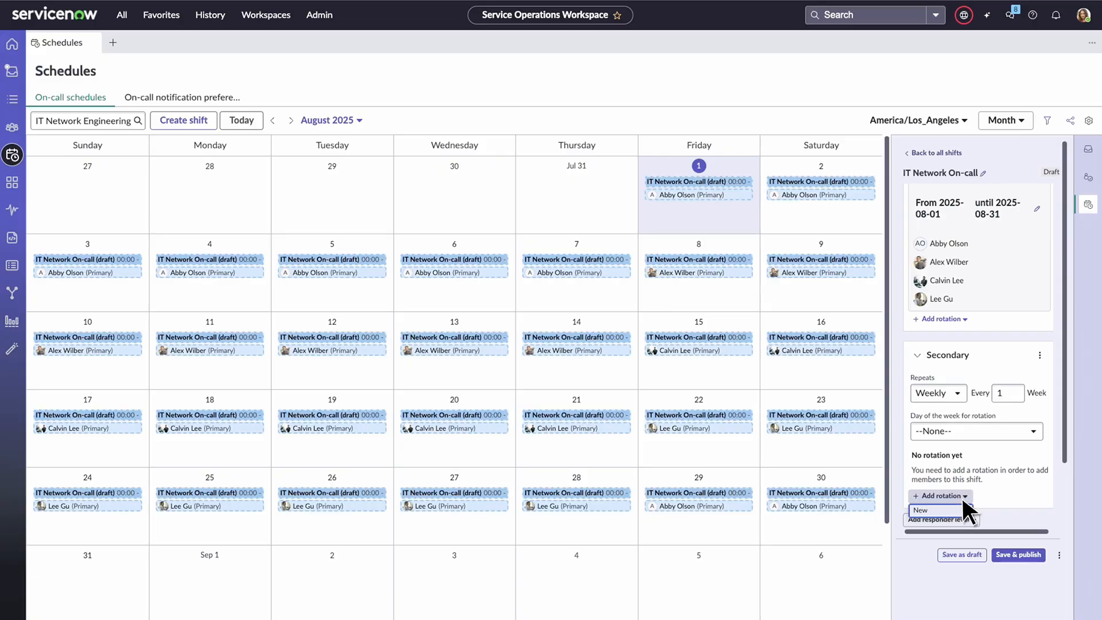
pyautogui.click(959, 509)
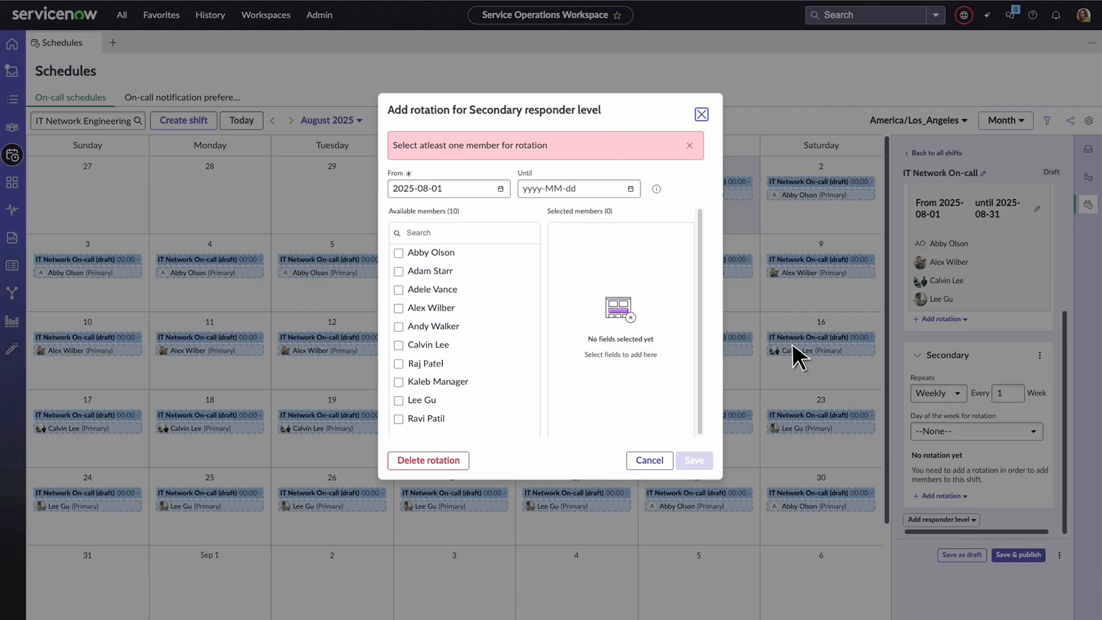
# - Set the Secondary rotation to run until 2025-08-31 with the eighth available member, and save it
pyautogui.click(630, 189)
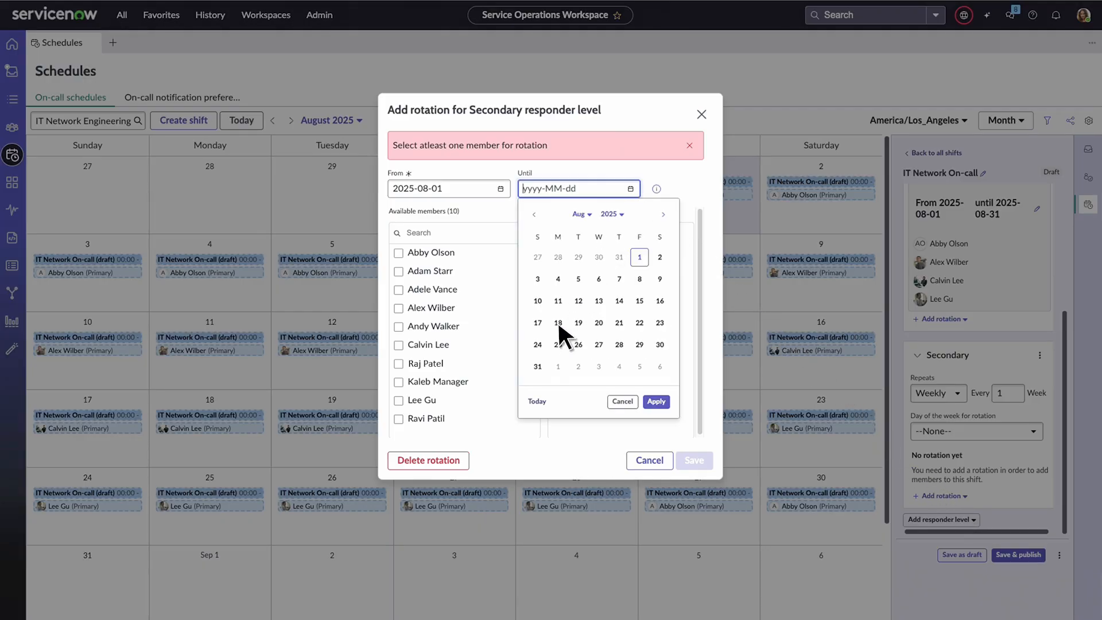
pyautogui.click(537, 367)
pyautogui.click(657, 401)
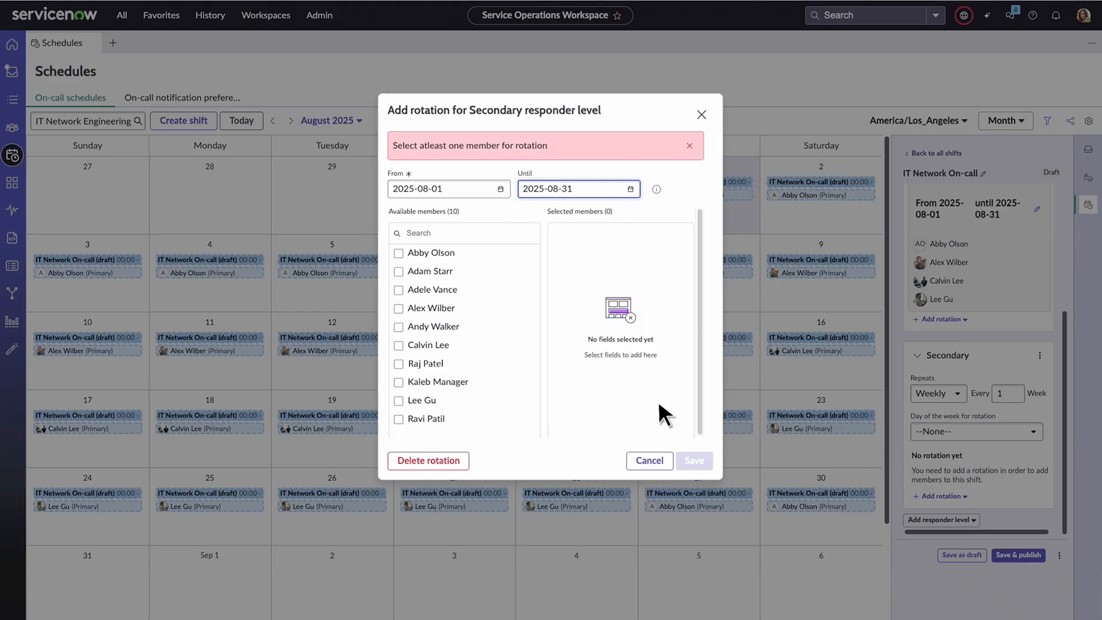
pyautogui.click(398, 383)
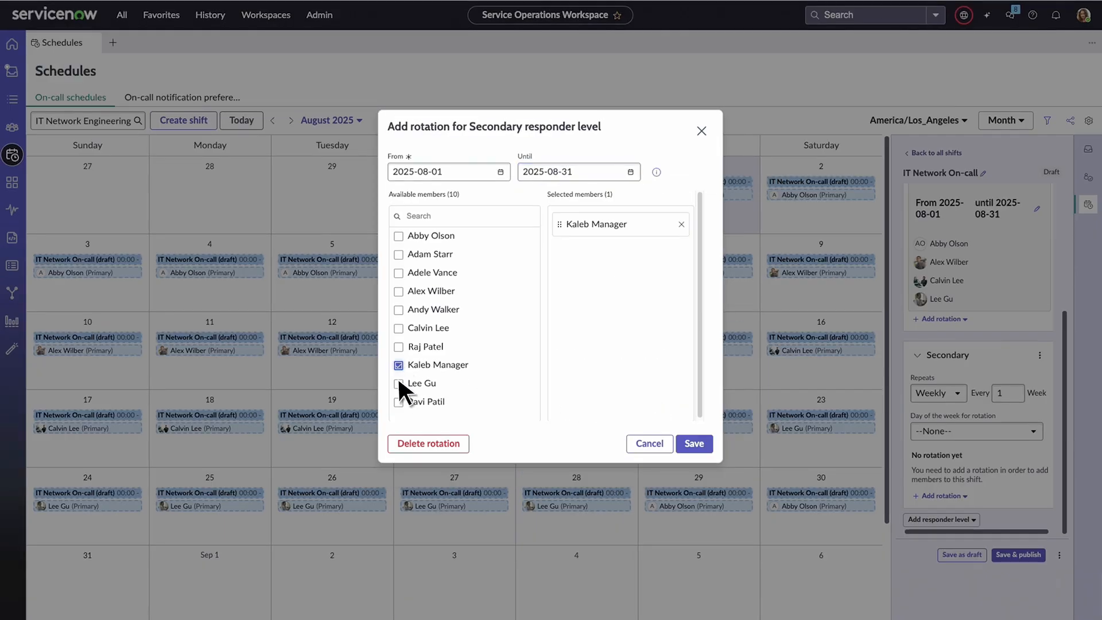
pyautogui.click(696, 443)
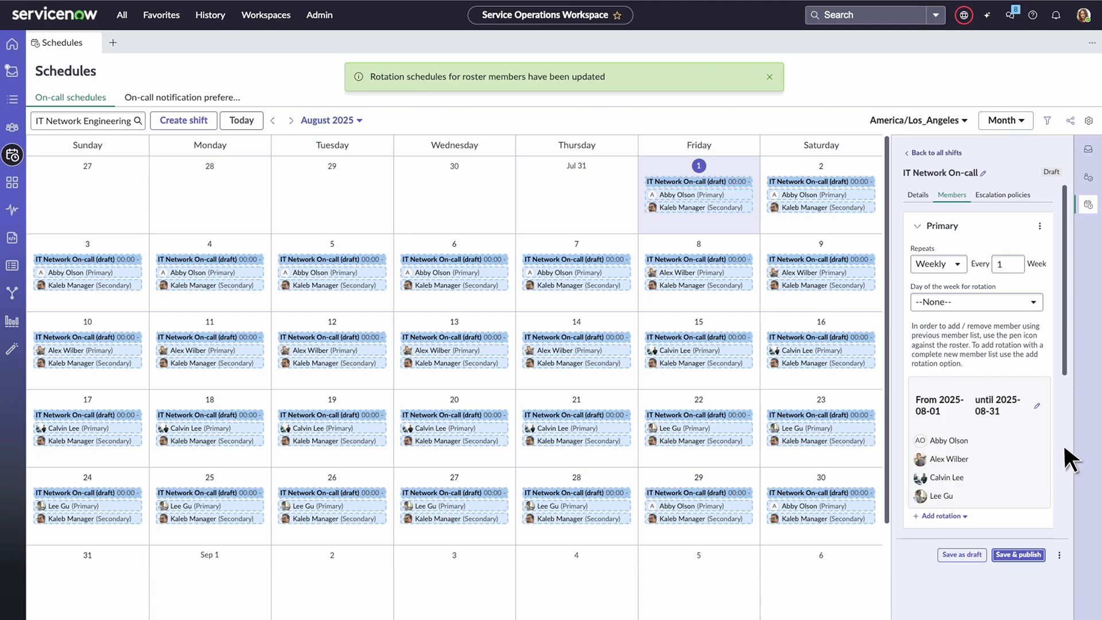
# - Save and publish the IT Network On-call shift
pyautogui.scroll(-5, 1063, 443)
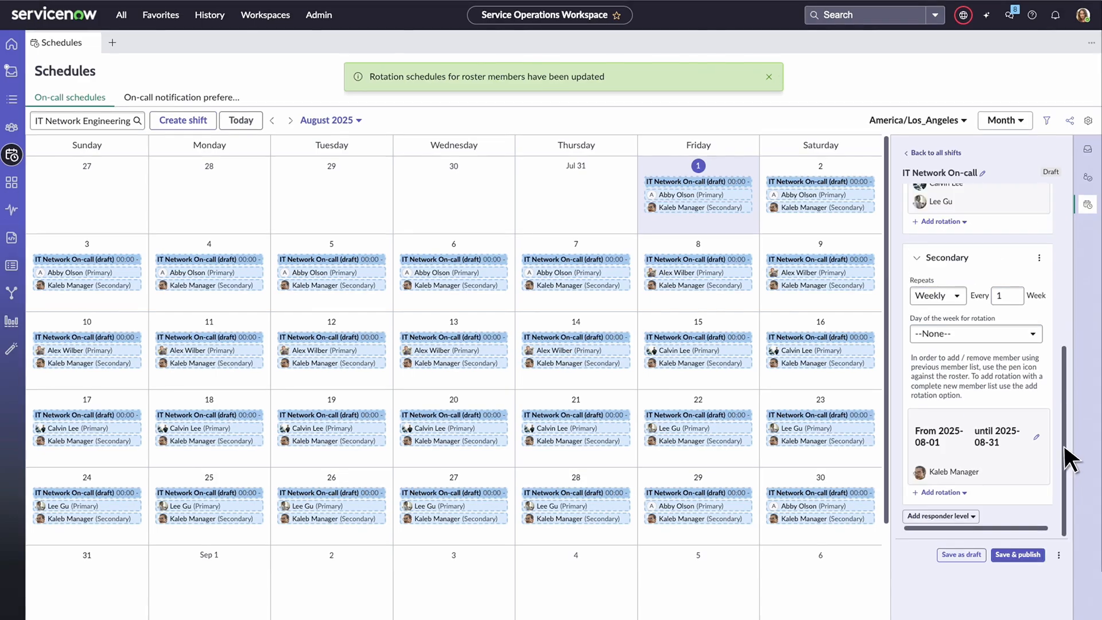
pyautogui.click(1028, 555)
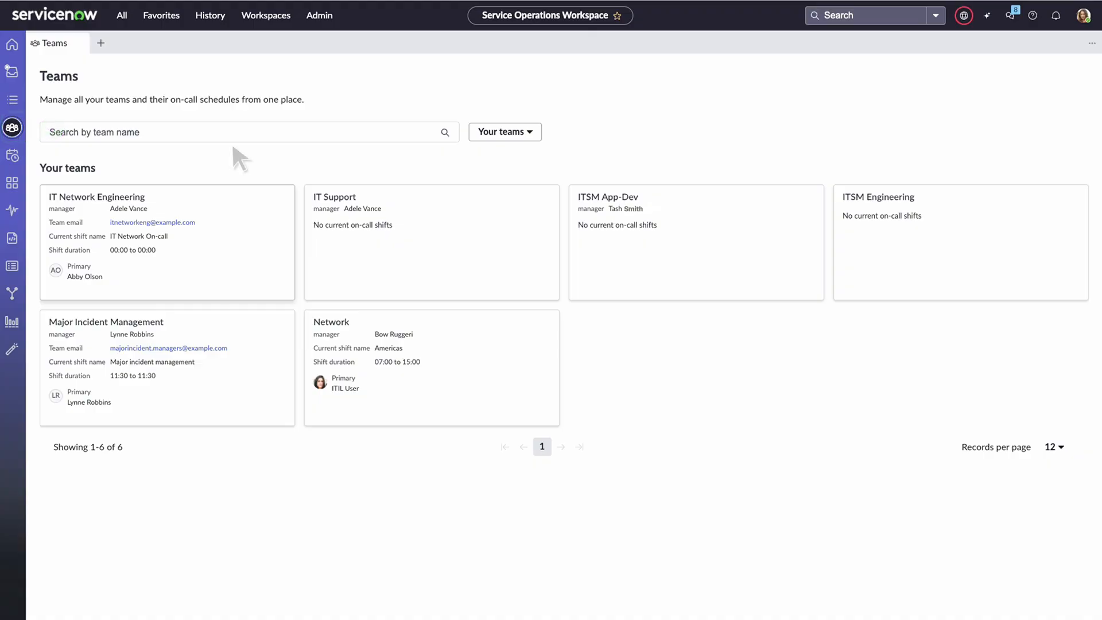
# - Examine the conditions and advanced options of the IT Network Engineering team's P2 INC escalation trigger
pyautogui.click(175, 245)
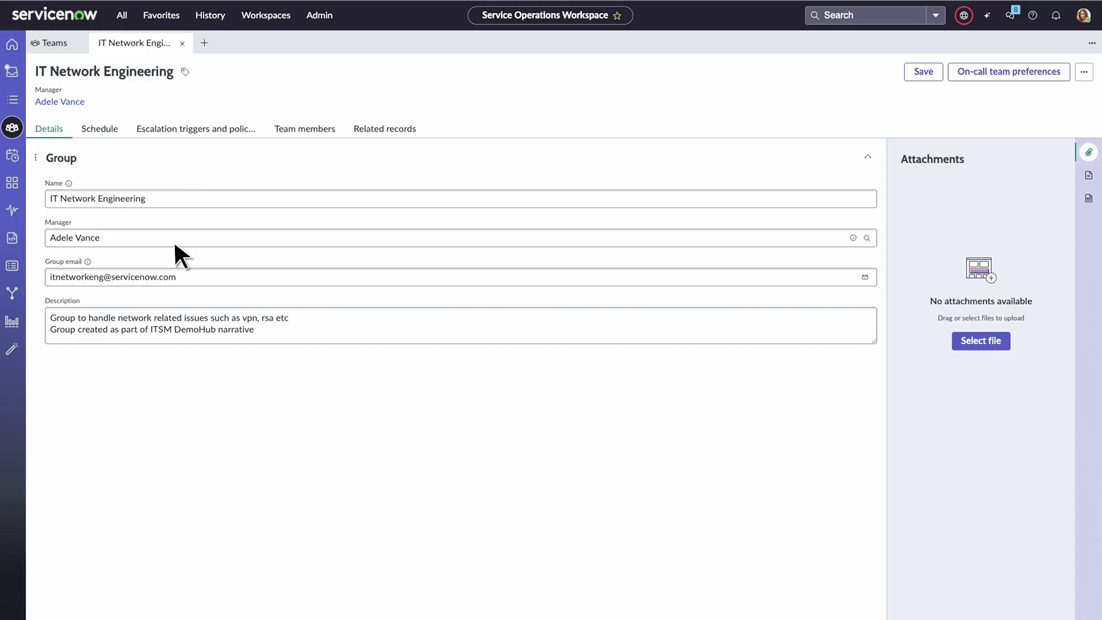
pyautogui.click(205, 128)
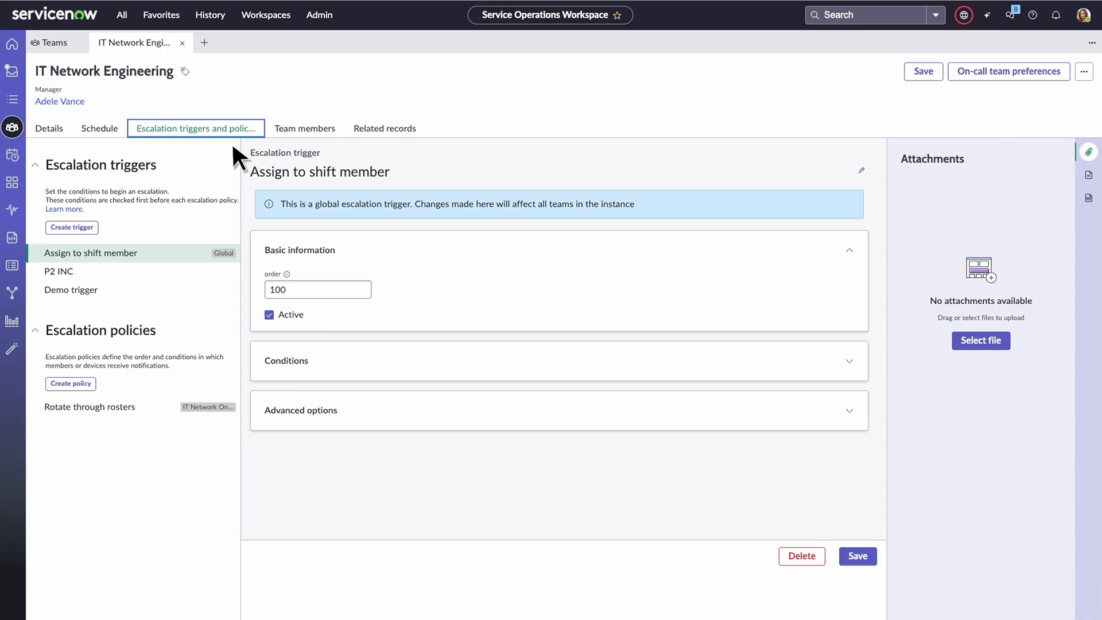
pyautogui.click(168, 268)
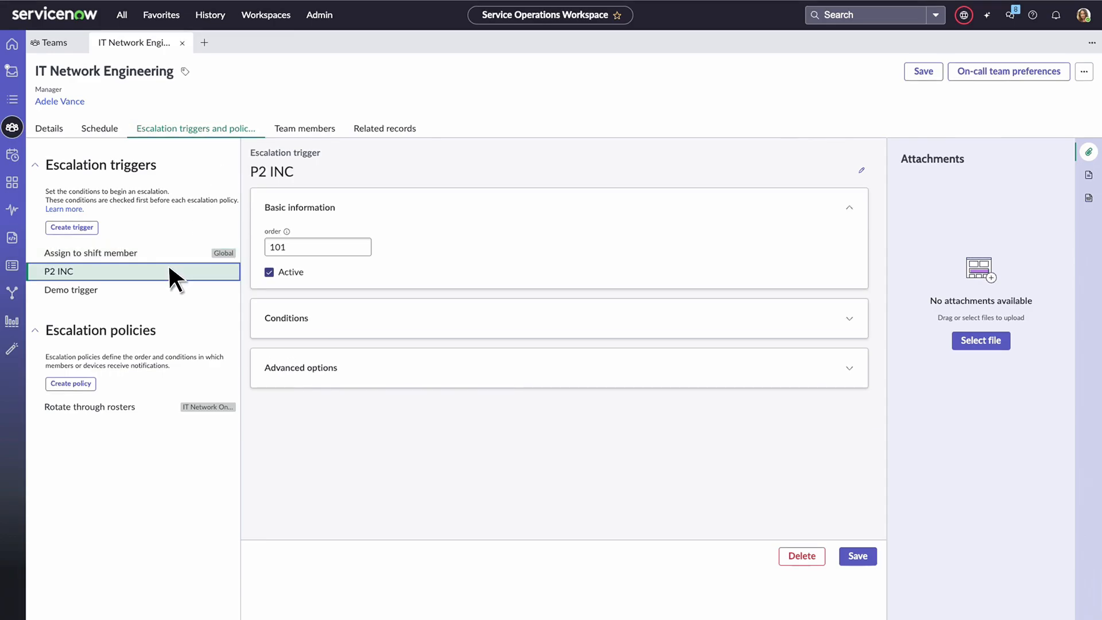
pyautogui.click(325, 317)
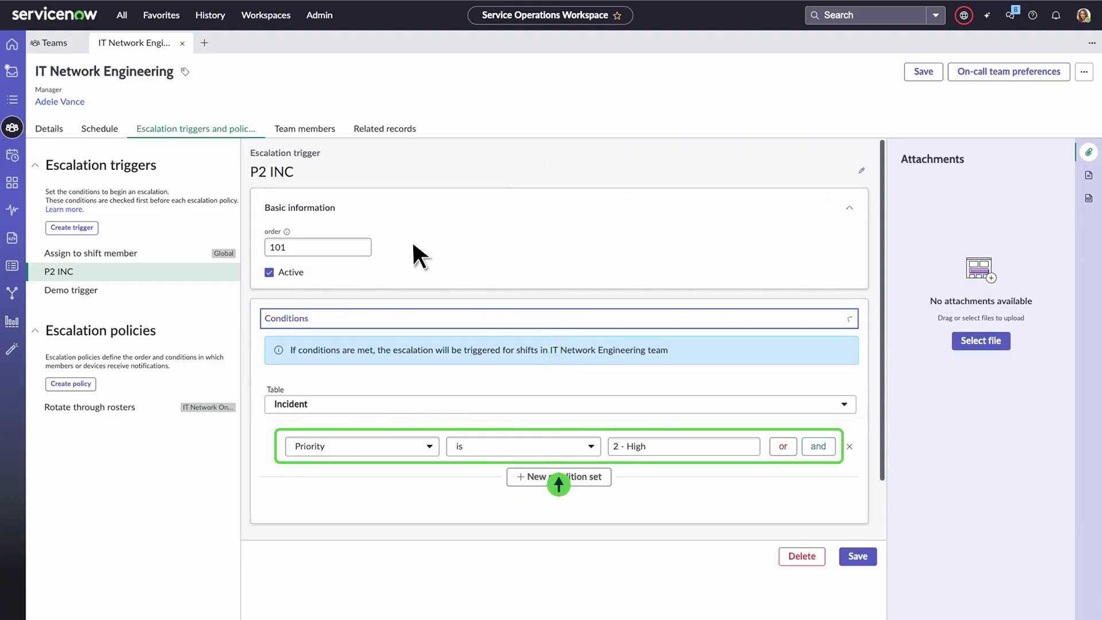
pyautogui.click(324, 316)
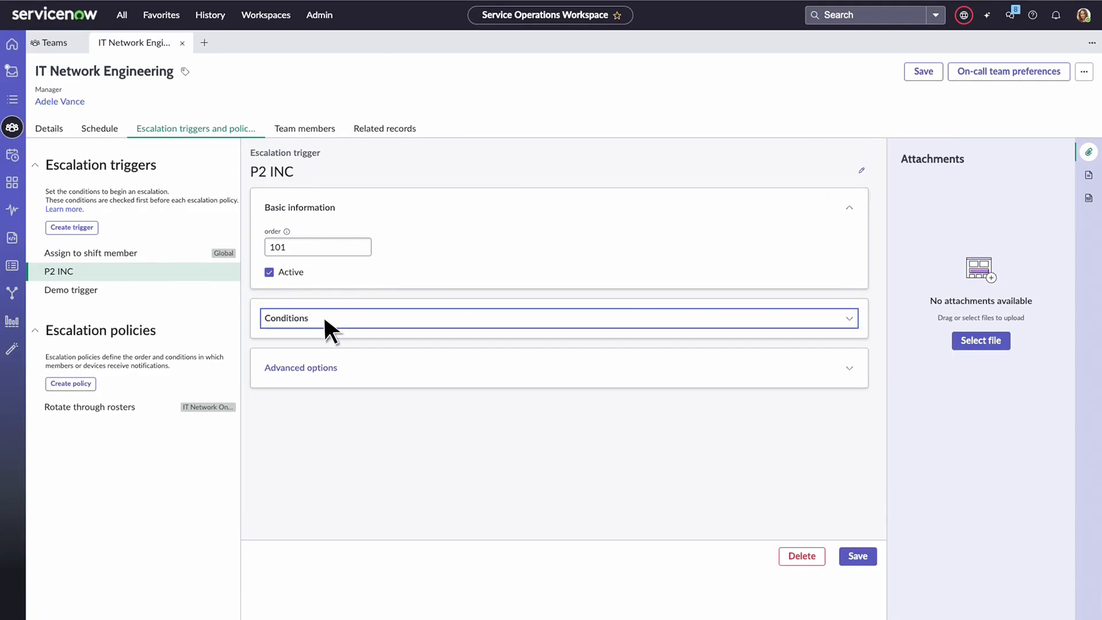
pyautogui.click(353, 368)
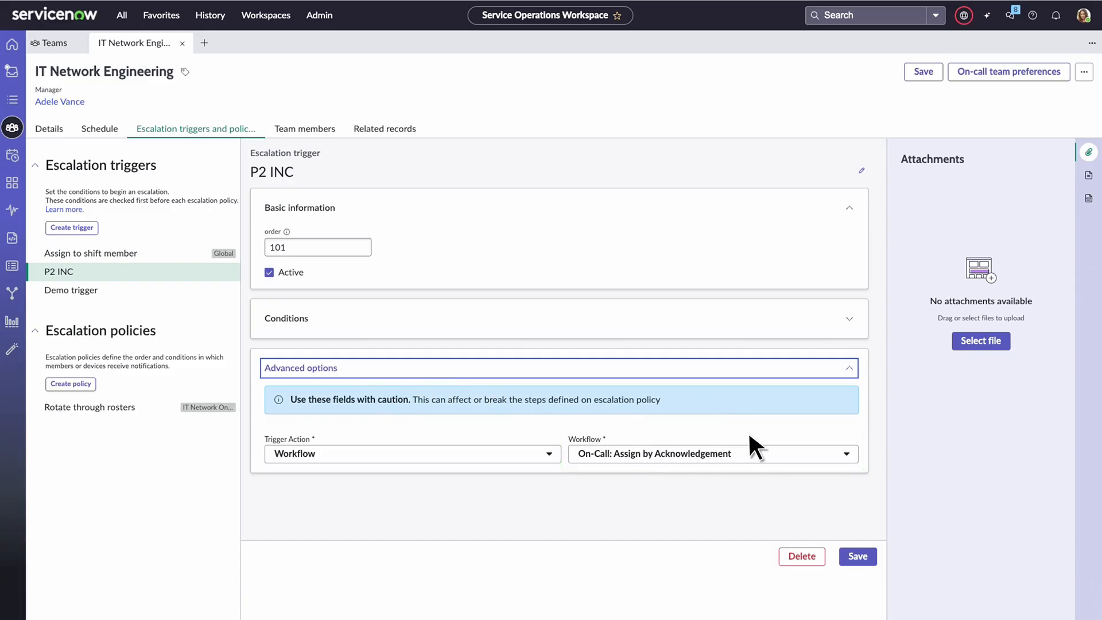
# - Start a new escalation policy named "p2 policy" from scratch and make it active on the IT Network On-call shift
pyautogui.click(846, 451)
pyautogui.click(91, 383)
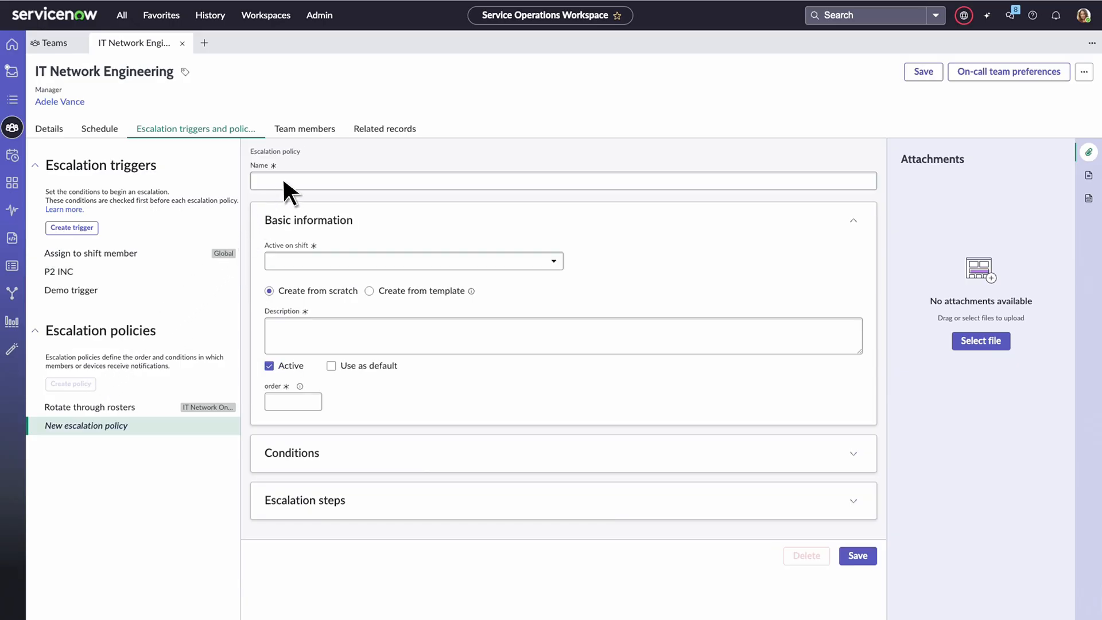
pyautogui.press('Tab')
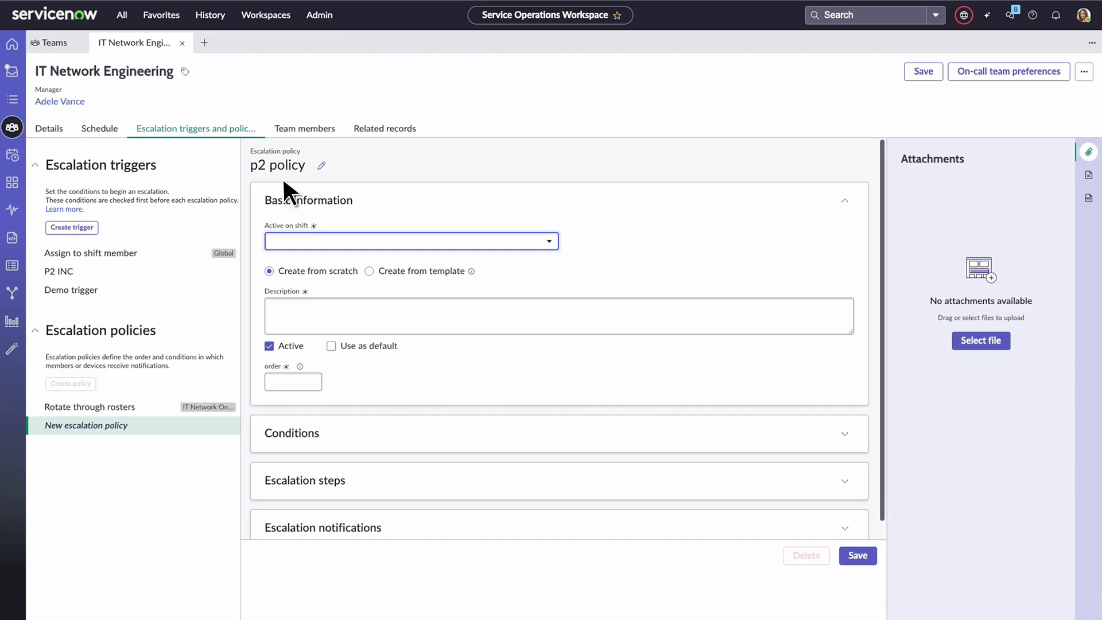
pyautogui.click(302, 243)
pyautogui.click(314, 259)
# - Describe the policy as "P2 incident escalation for IT Network Engineering on-call team." and set it as the default
pyautogui.click(344, 306)
pyautogui.write('P2 incident escalation for IT Network Engineering on-call team.')
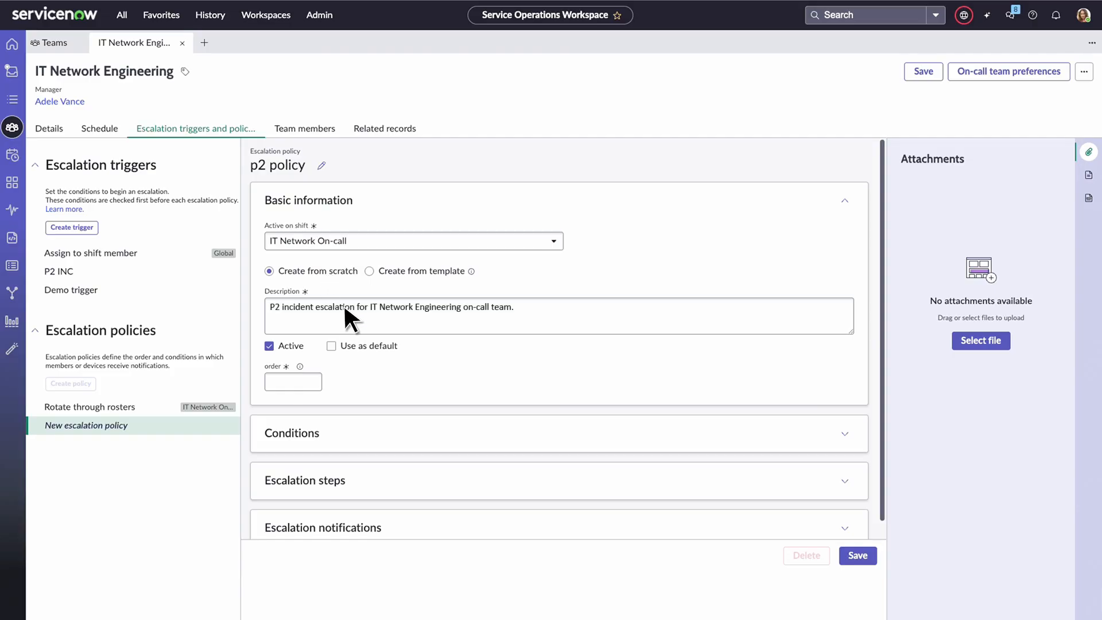
pyautogui.click(331, 346)
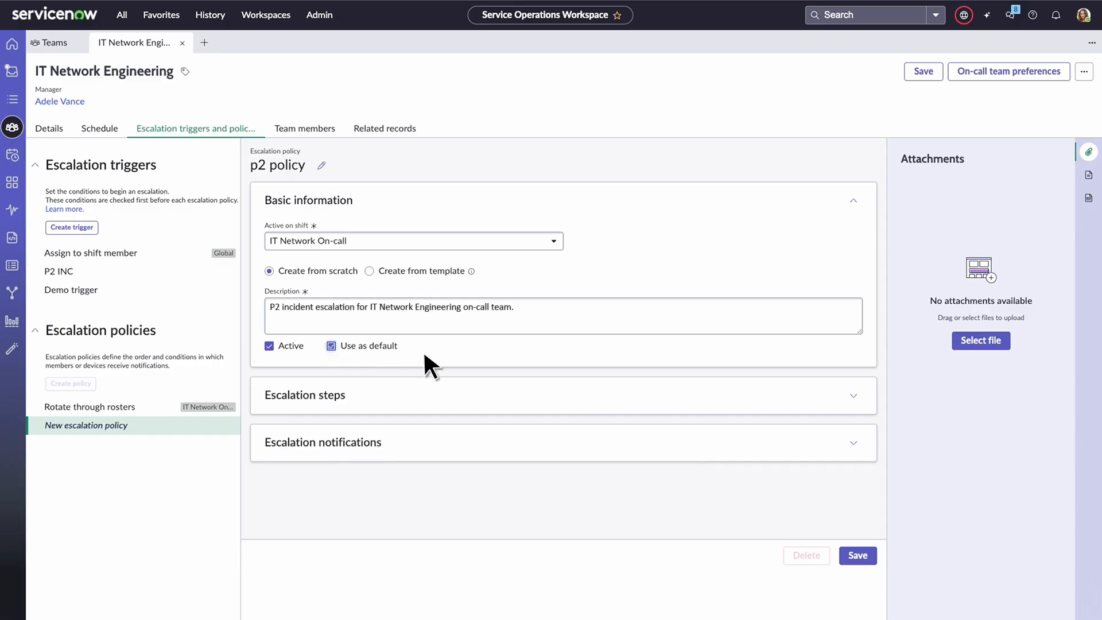
# - Add an escalation step named "primary" that notifies the Primary responder level, with Executive Leadership as an additional team
pyautogui.click(853, 395)
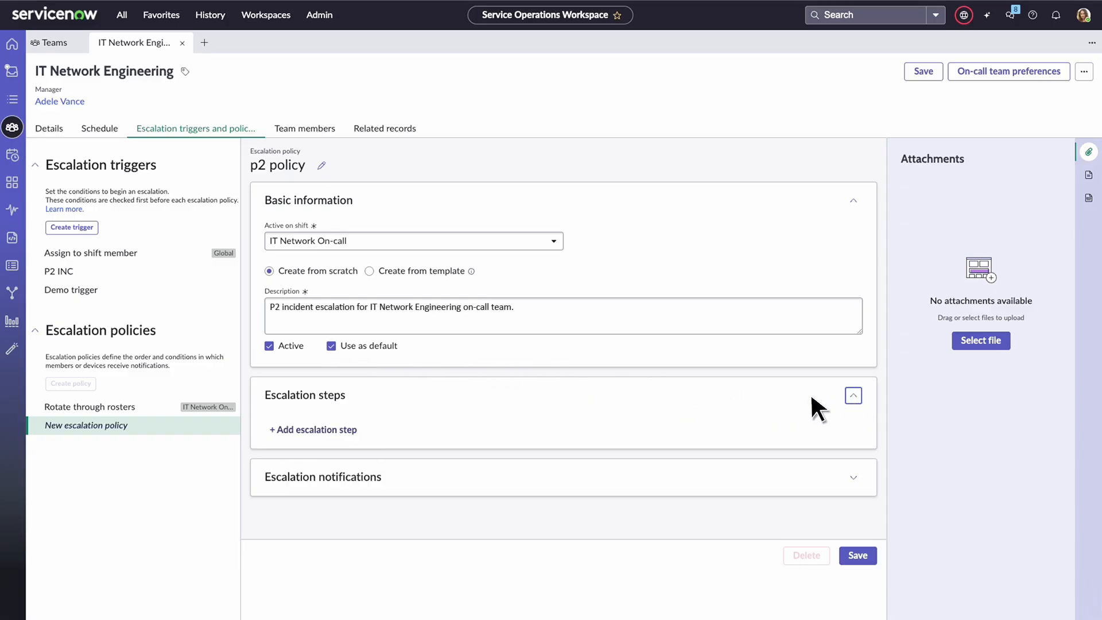
pyautogui.click(299, 430)
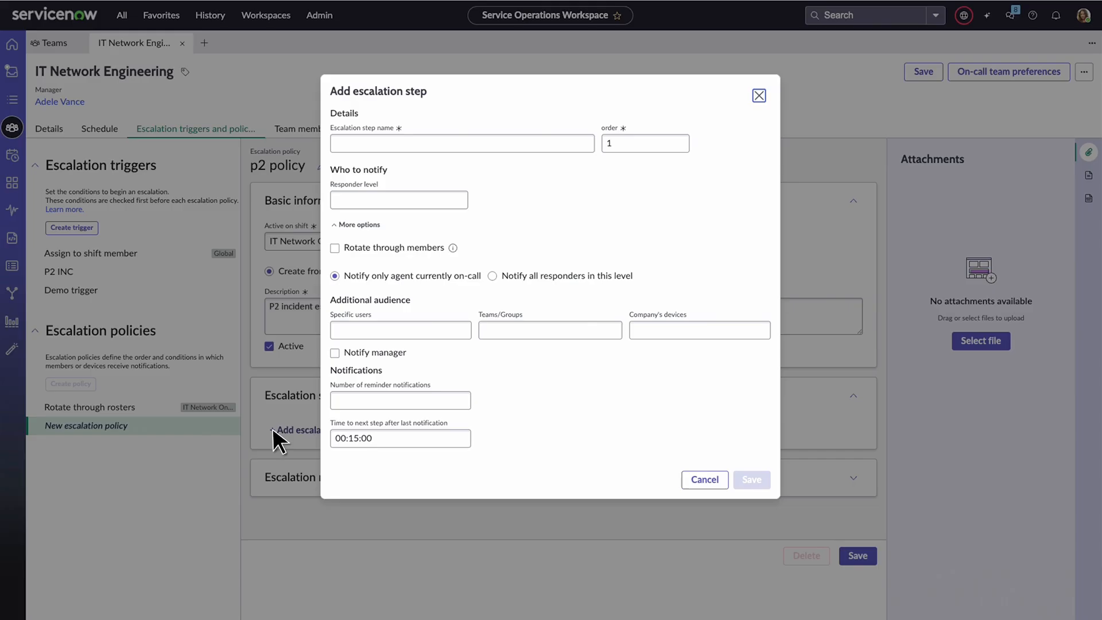
pyautogui.click(383, 145)
pyautogui.write('primary')
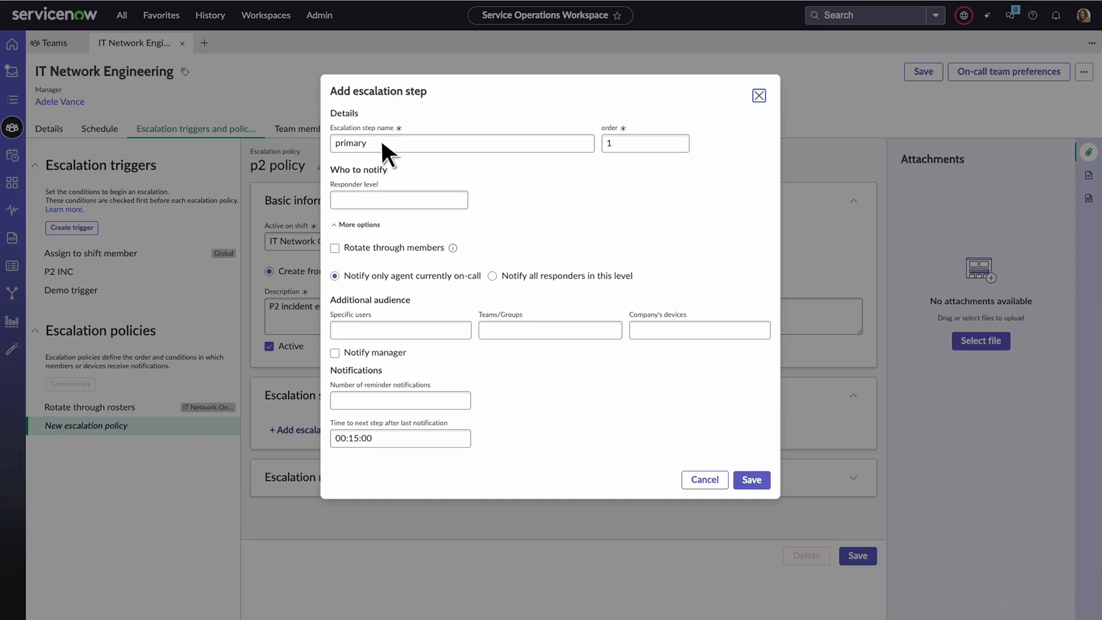
pyautogui.click(395, 200)
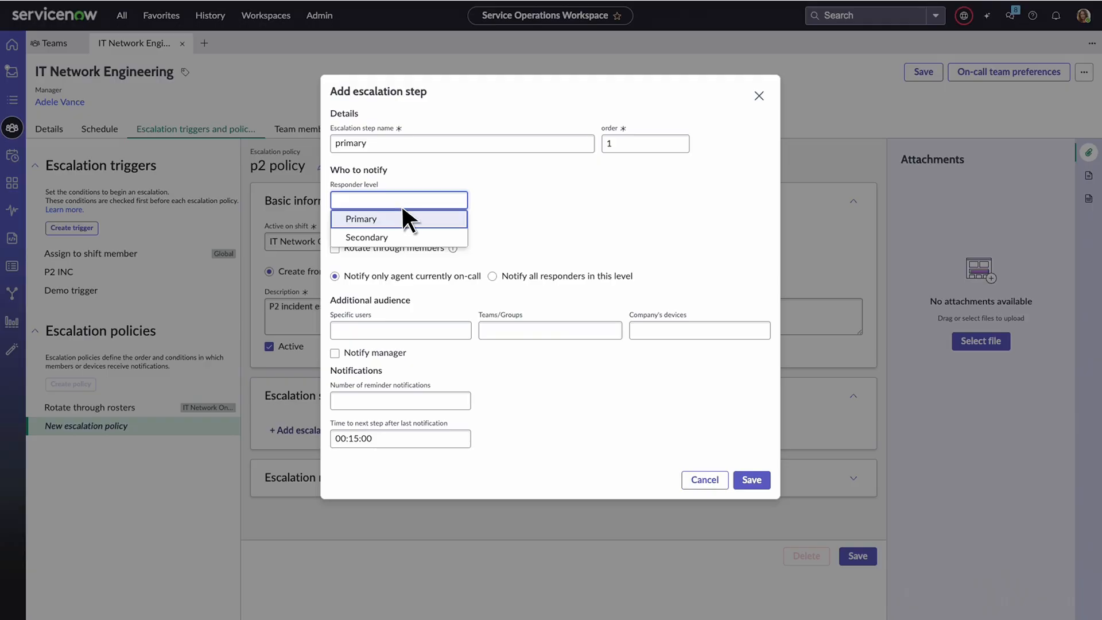
pyautogui.click(411, 217)
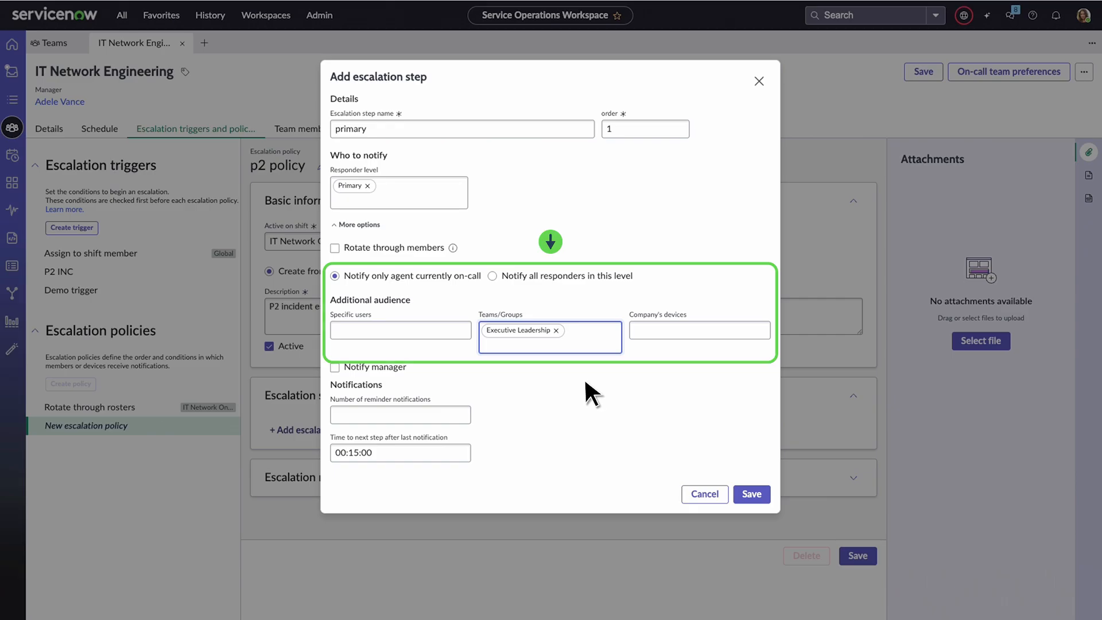
# - Give the primary step 1 reminder notification, 00:15:00 between reminders and 00:00:00 to the next step, and save it
pyautogui.click(448, 410)
pyautogui.write('1')
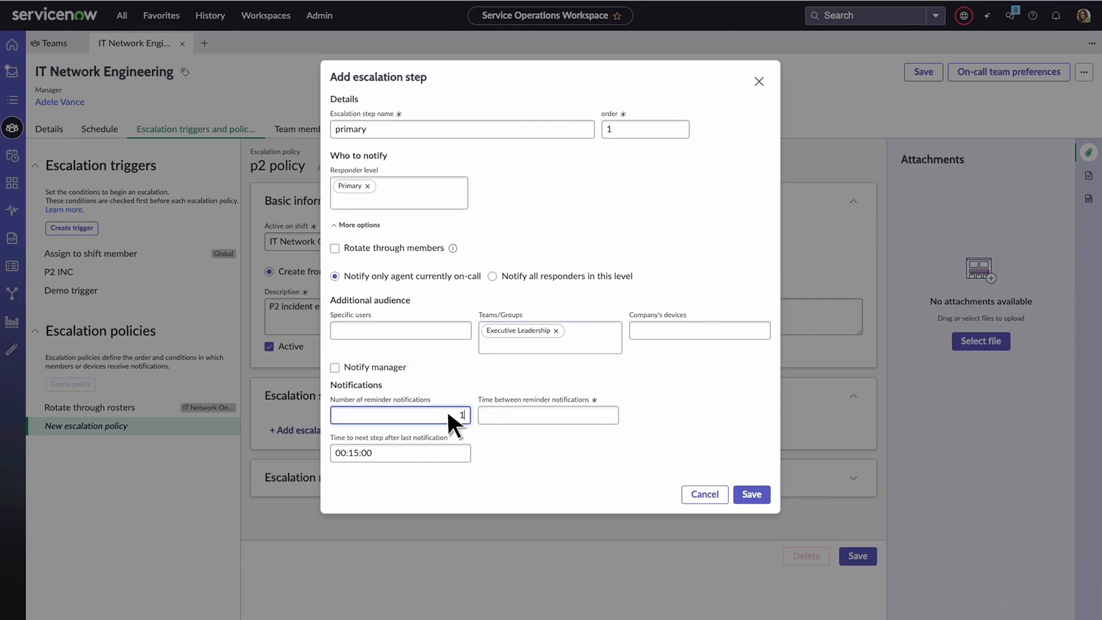
pyautogui.click(528, 416)
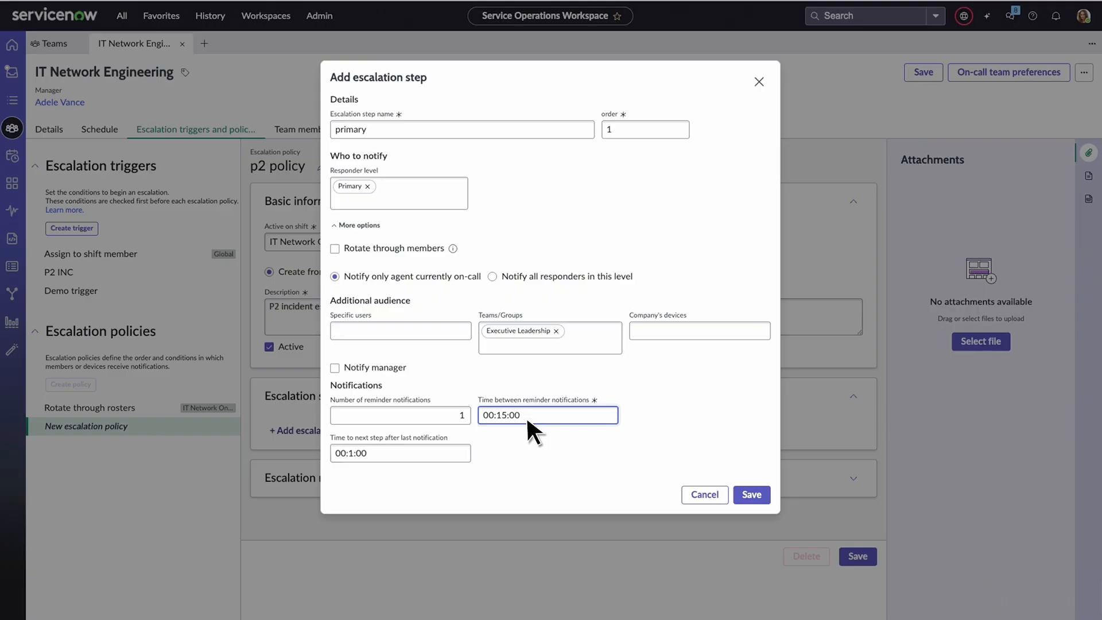
pyautogui.click(440, 453)
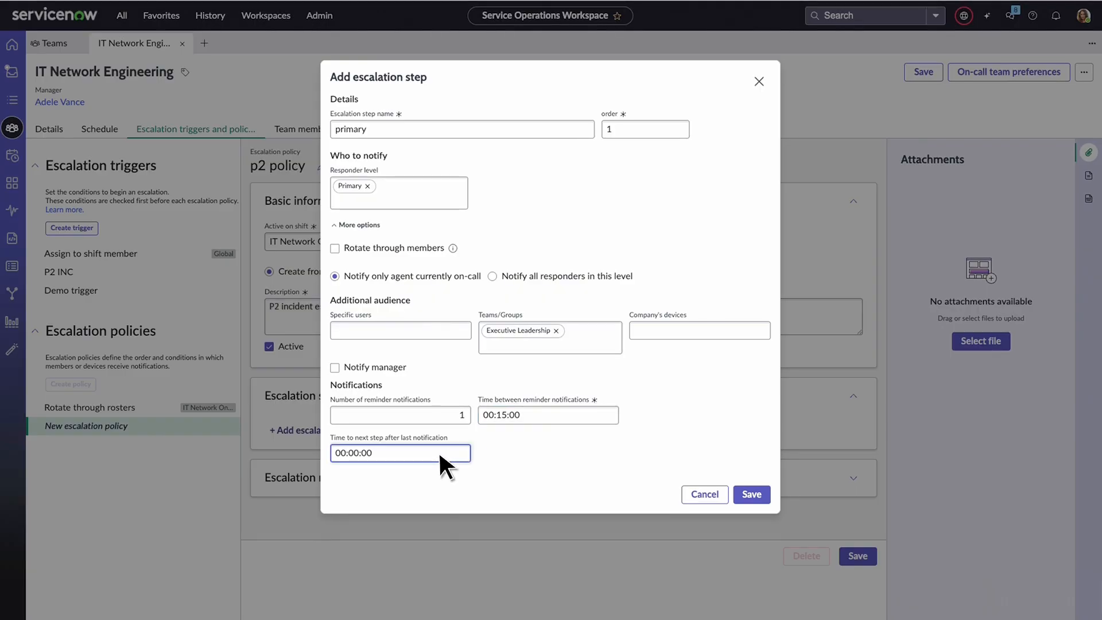
pyautogui.click(753, 495)
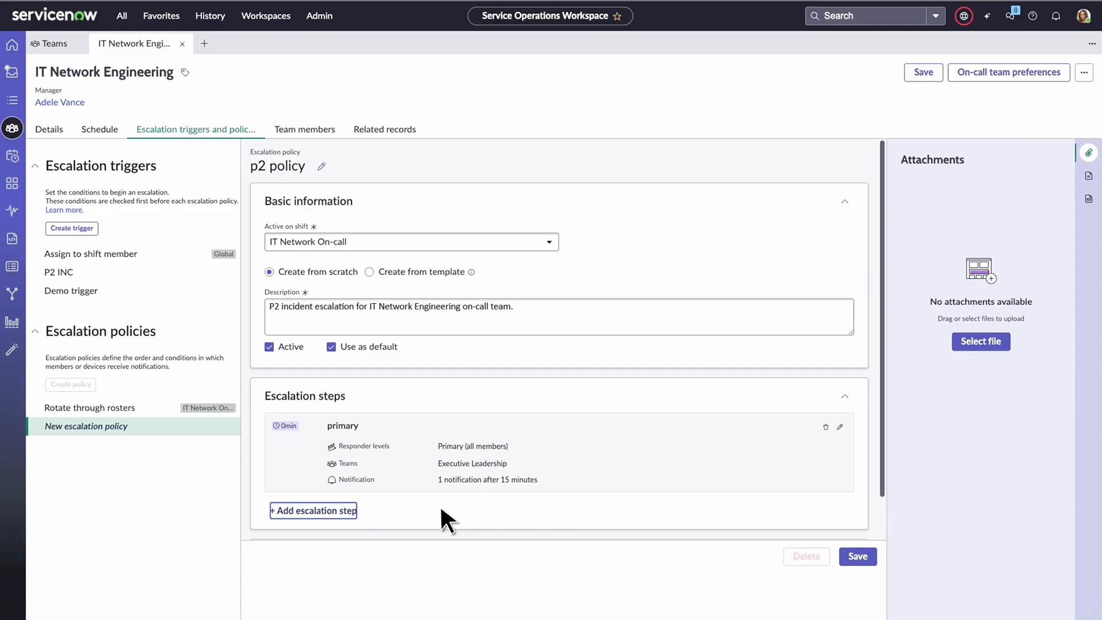
# - Add a second escalation step named "Secondary and manager escalation" that notifies the Secondary responder level and the manager, and save it
pyautogui.click(327, 511)
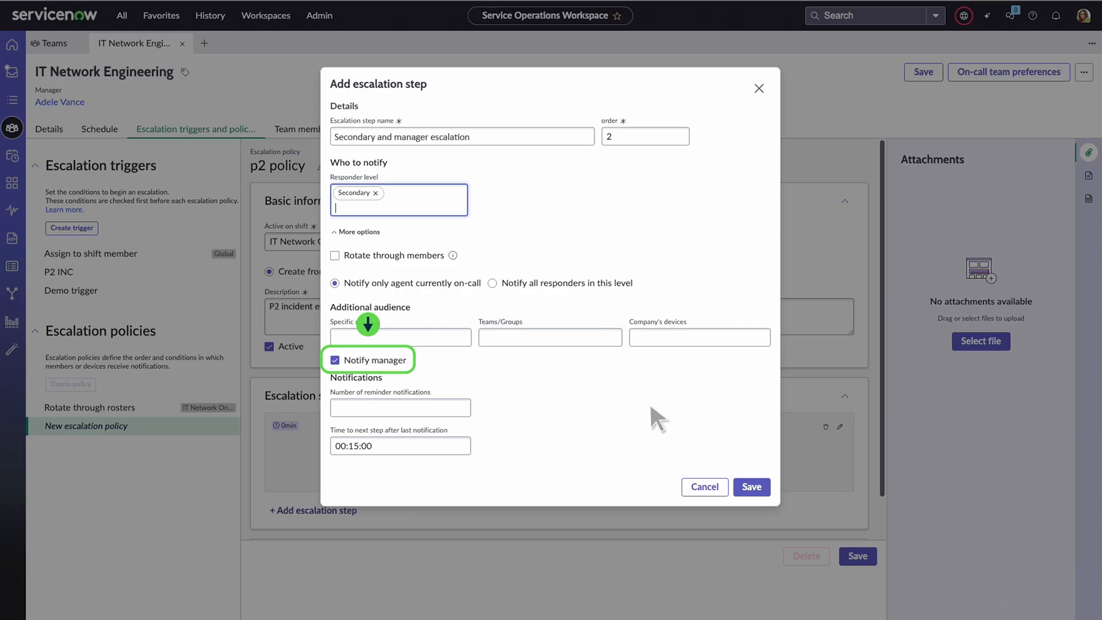
pyautogui.click(756, 488)
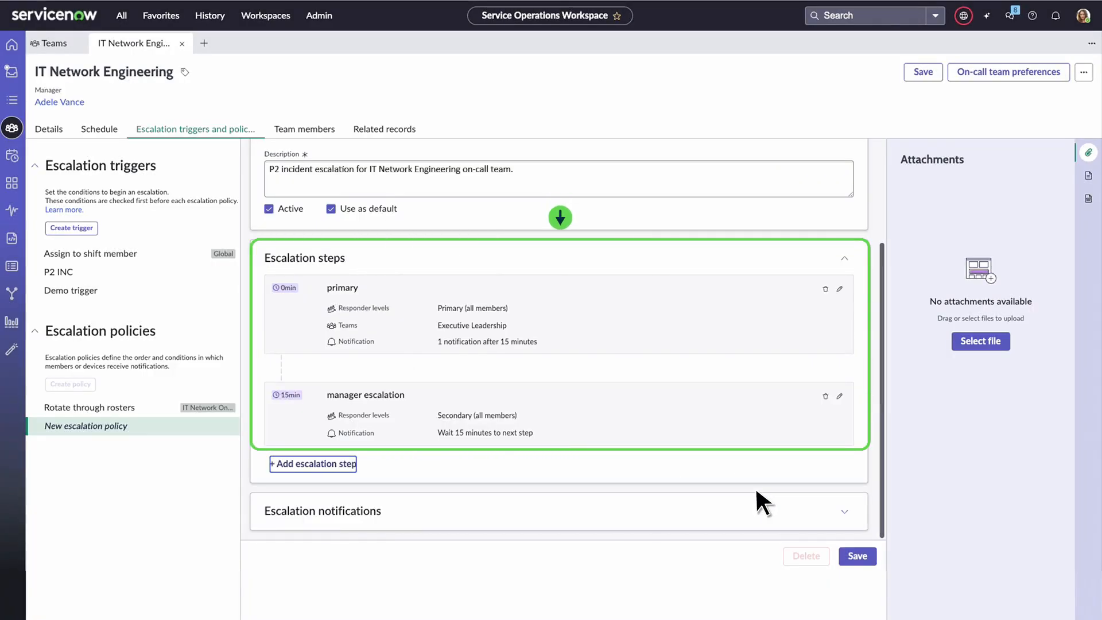
# - Override user preferences in the policy's escalation notifications and add a manually set first notification attempt by call
pyautogui.click(845, 511)
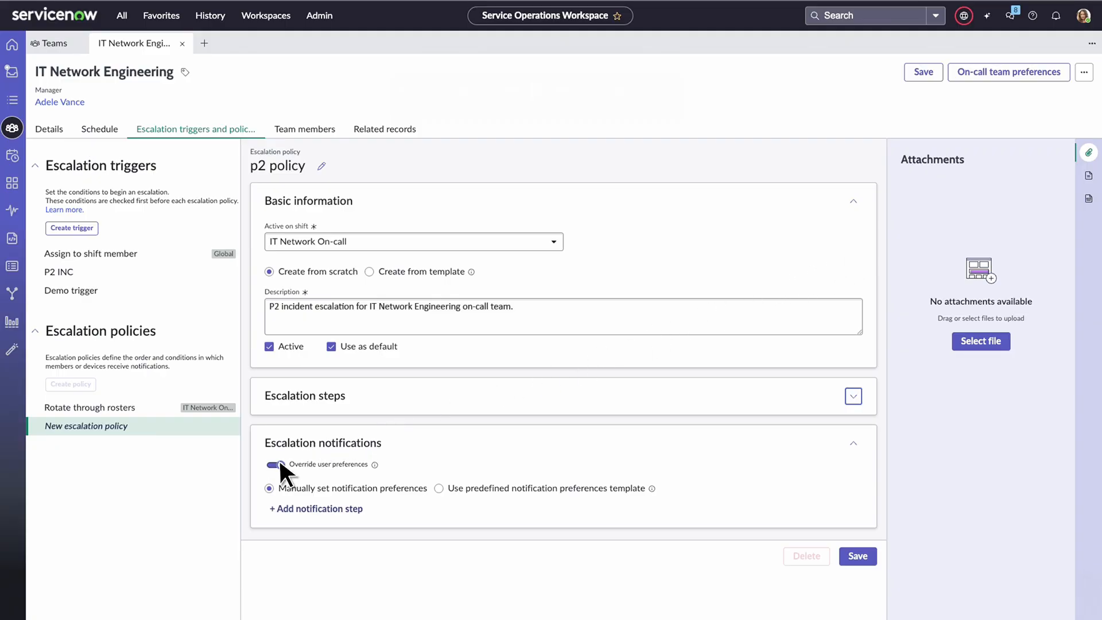
pyautogui.click(280, 508)
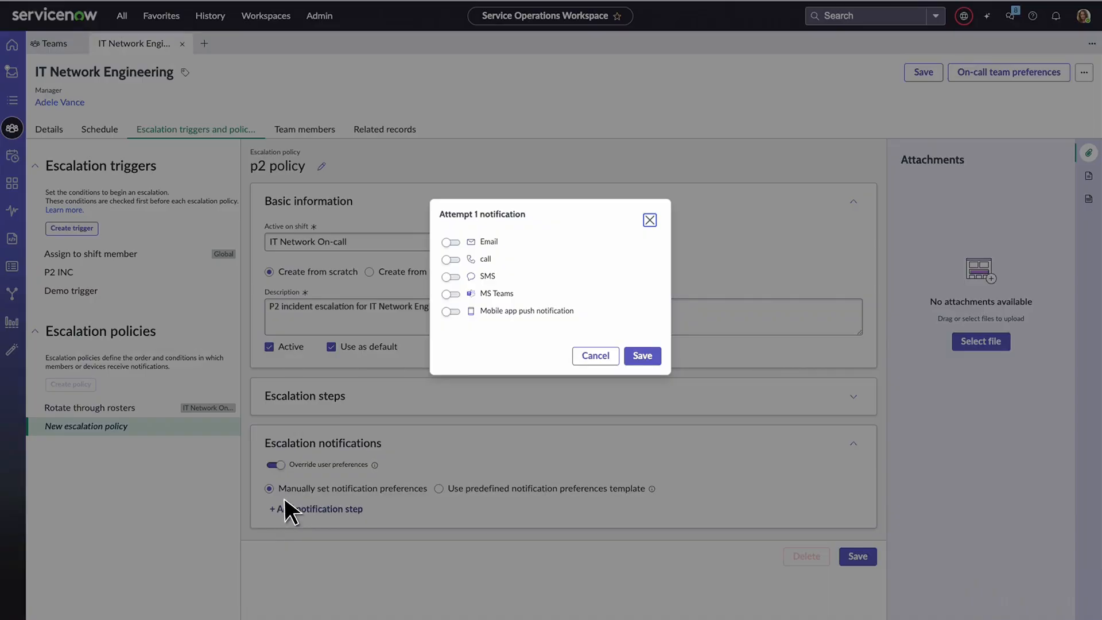
pyautogui.click(451, 259)
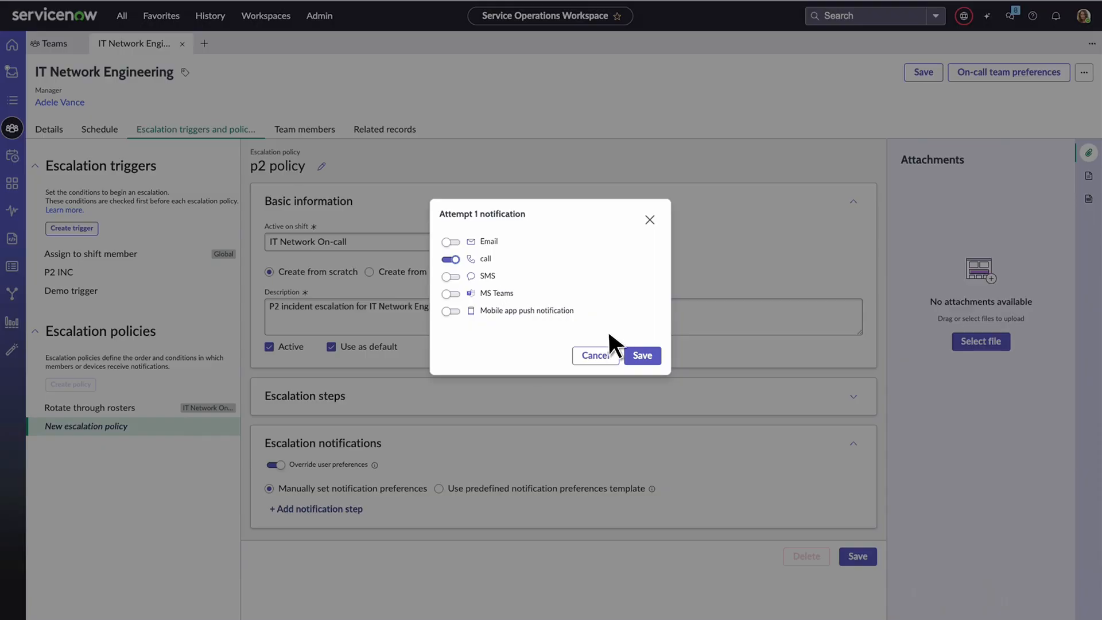
pyautogui.click(646, 353)
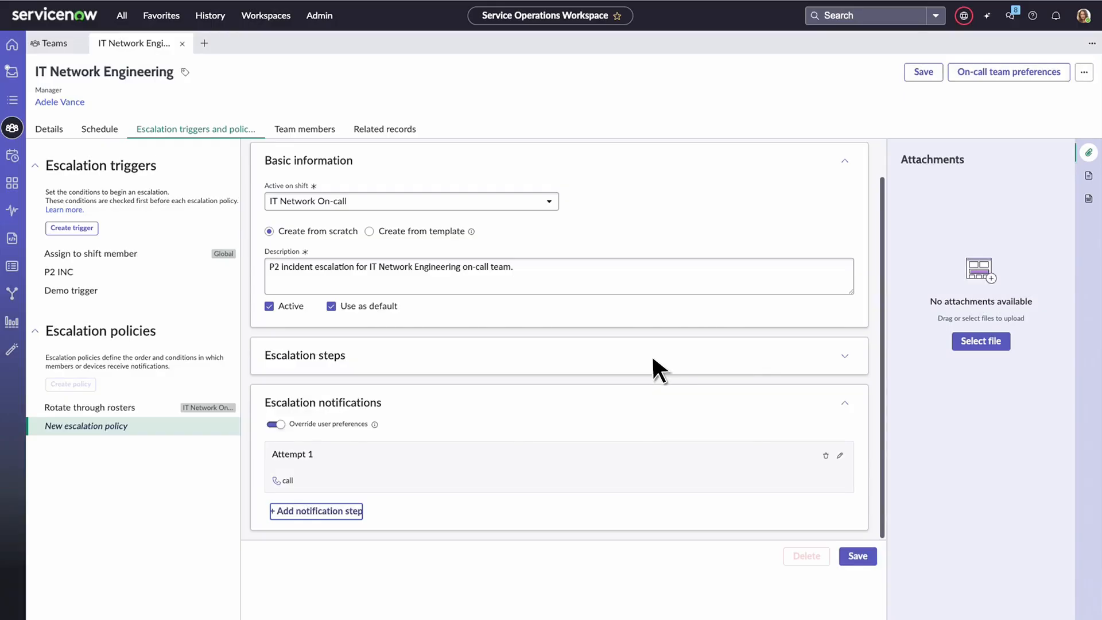